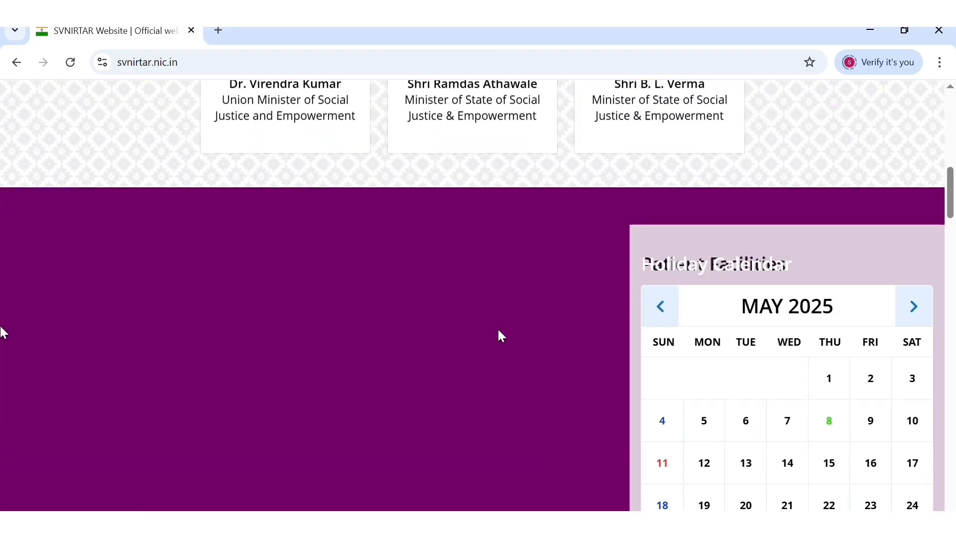
pyautogui.scroll(-8, 500, 333)
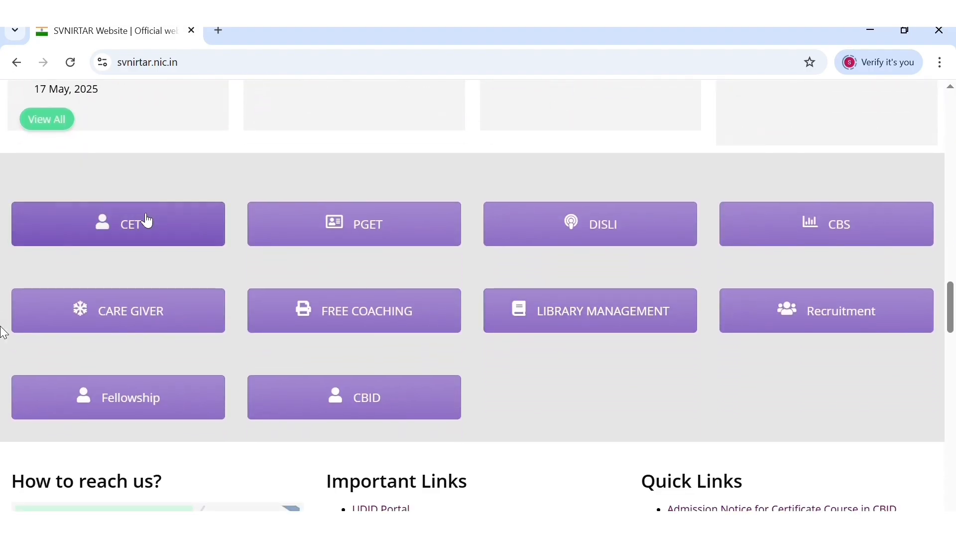
# - Open the CET admission link and confirm the redirect to the external admission site
pyautogui.click(147, 220)
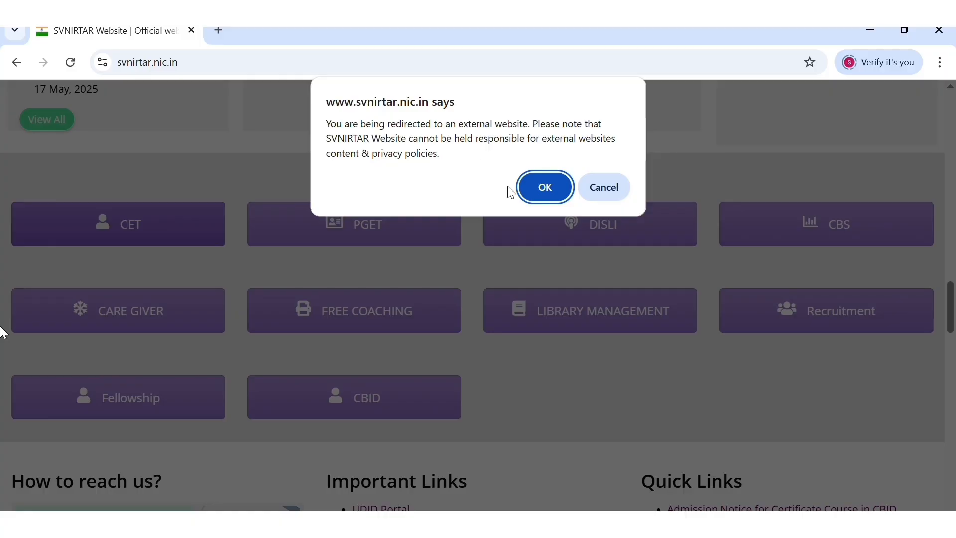
pyautogui.click(548, 193)
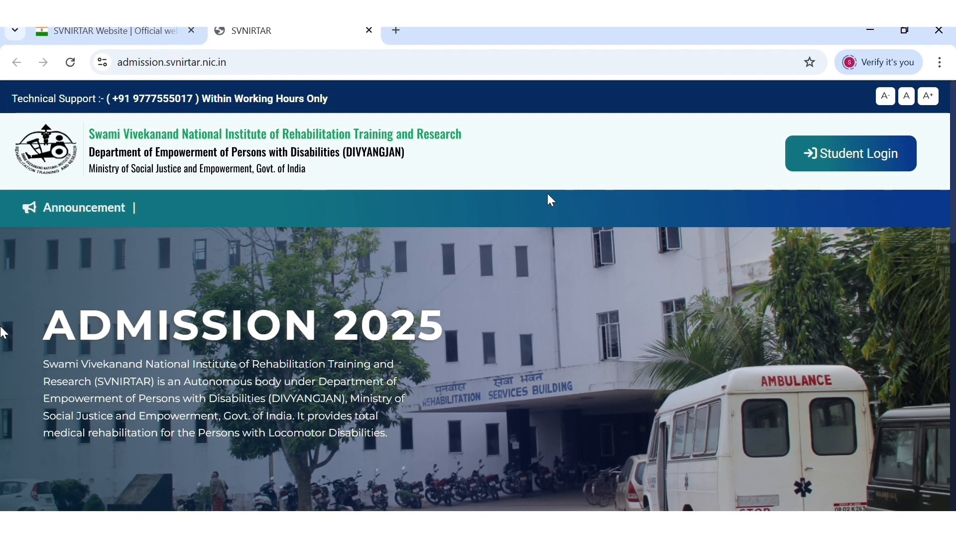
# - Review the CET COMMON ENTRANCE TEST row and its application dates on the Admission 2025 page
pyautogui.scroll(-4, 552, 200)
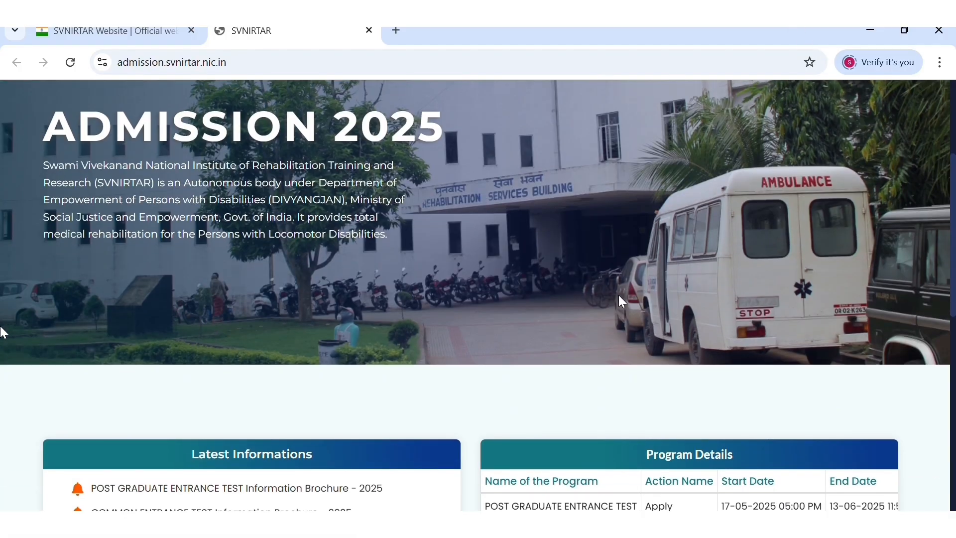
pyautogui.scroll(-5, 619, 296)
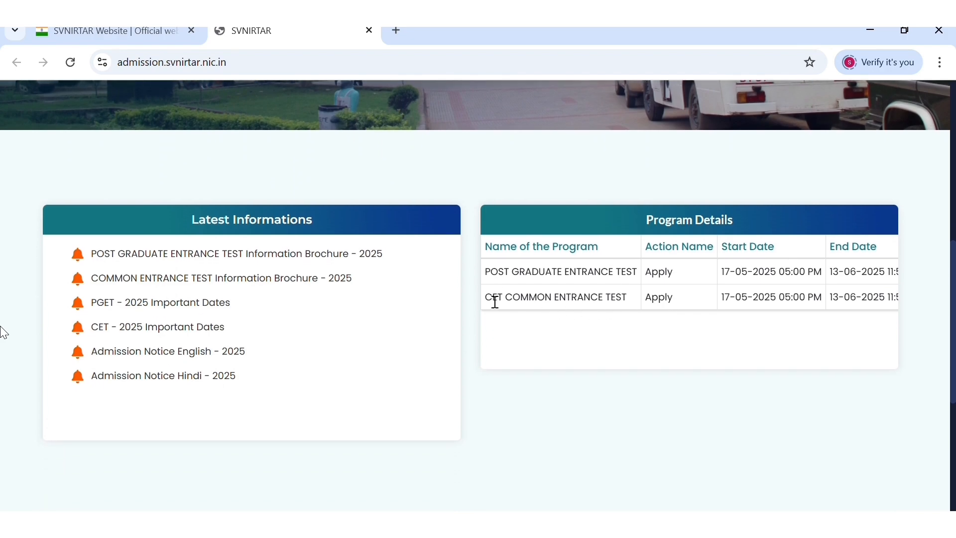
pyautogui.moveTo(496, 302); pyautogui.dragTo(617, 305)
pyautogui.moveTo(689, 310); pyautogui.dragTo(913, 302)
pyautogui.click(561, 365)
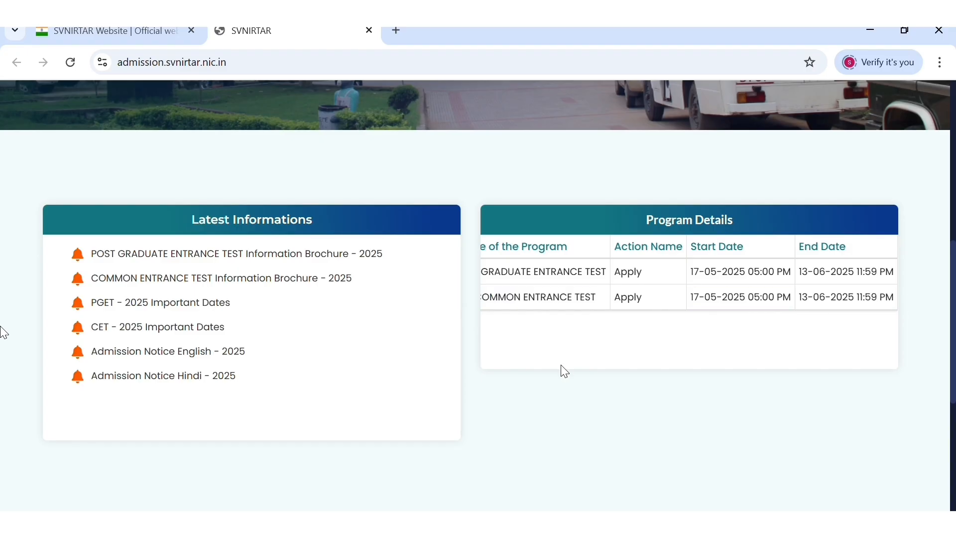
pyautogui.scroll(10, 560, 364)
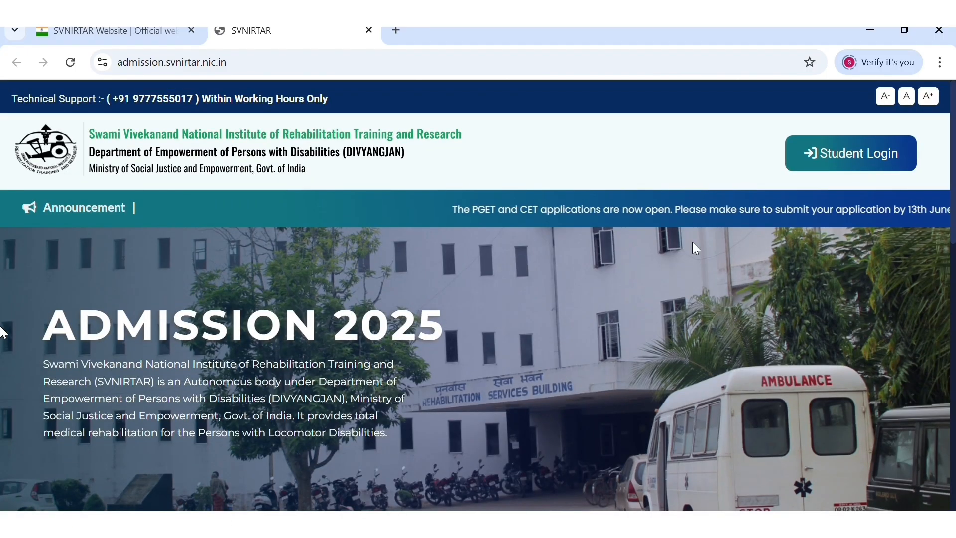
# - Register as a new user from Student Login and accept the General Instructions declaration
pyautogui.click(884, 162)
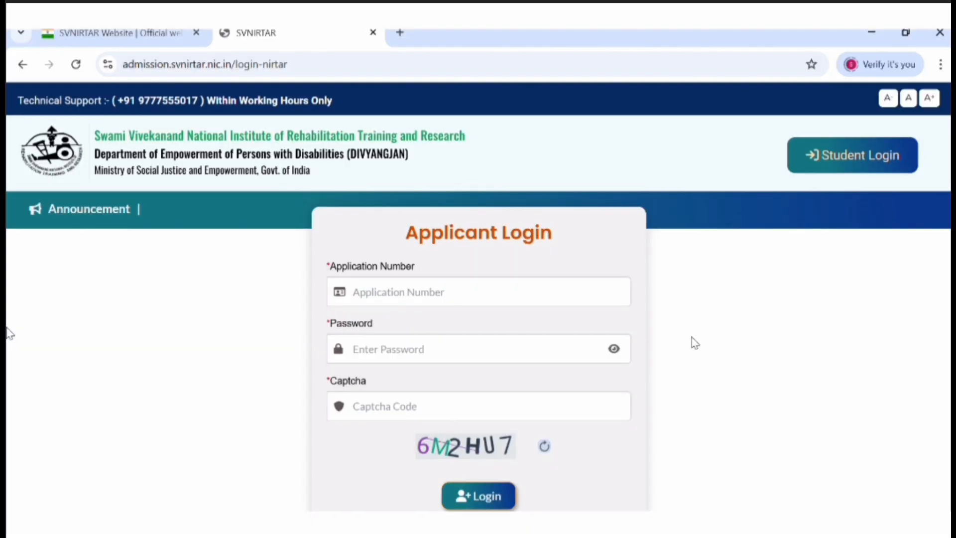
pyautogui.scroll(-2, 691, 337)
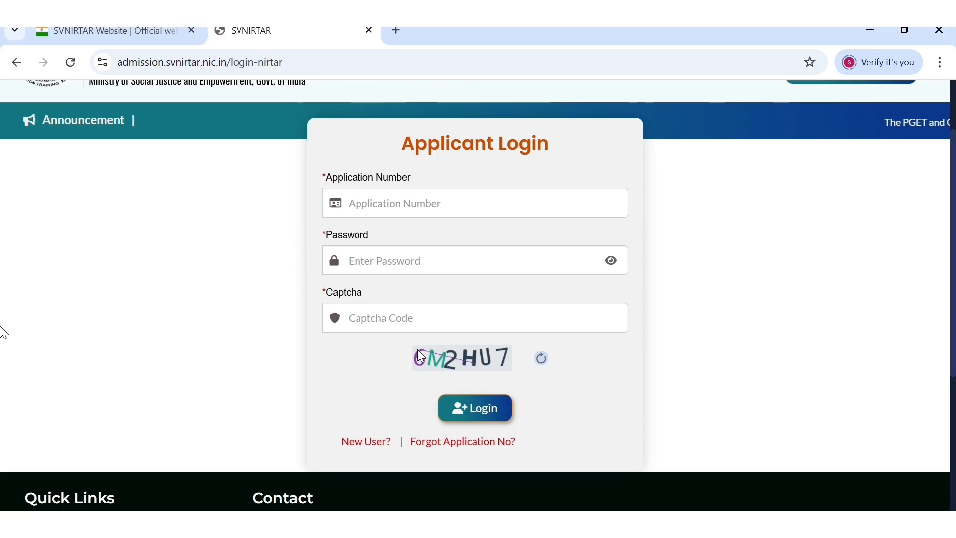
pyautogui.click(364, 443)
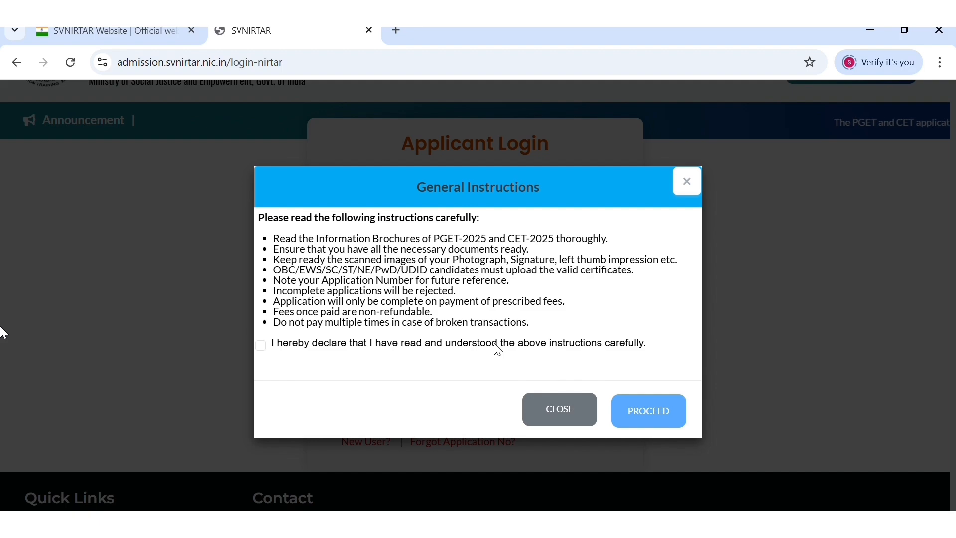
pyautogui.click(260, 345)
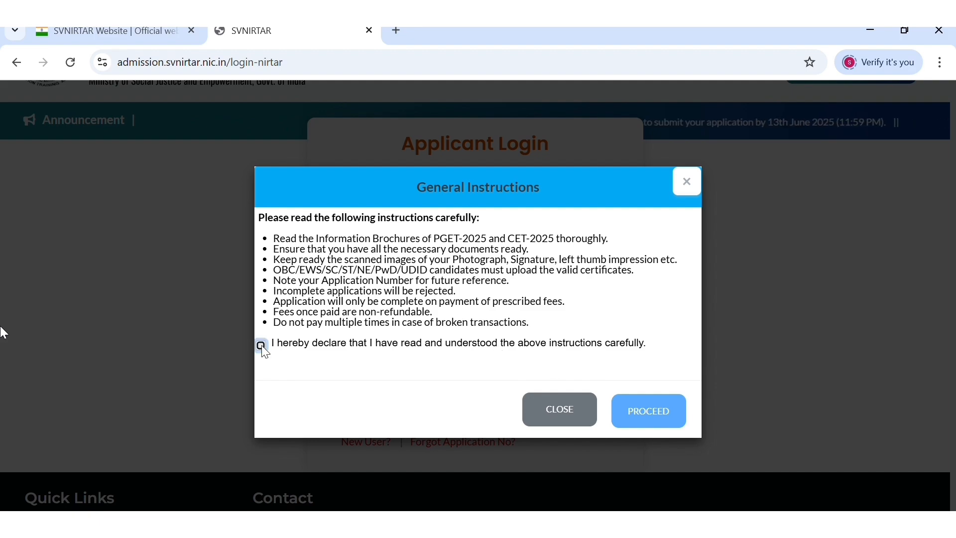
pyautogui.click(642, 420)
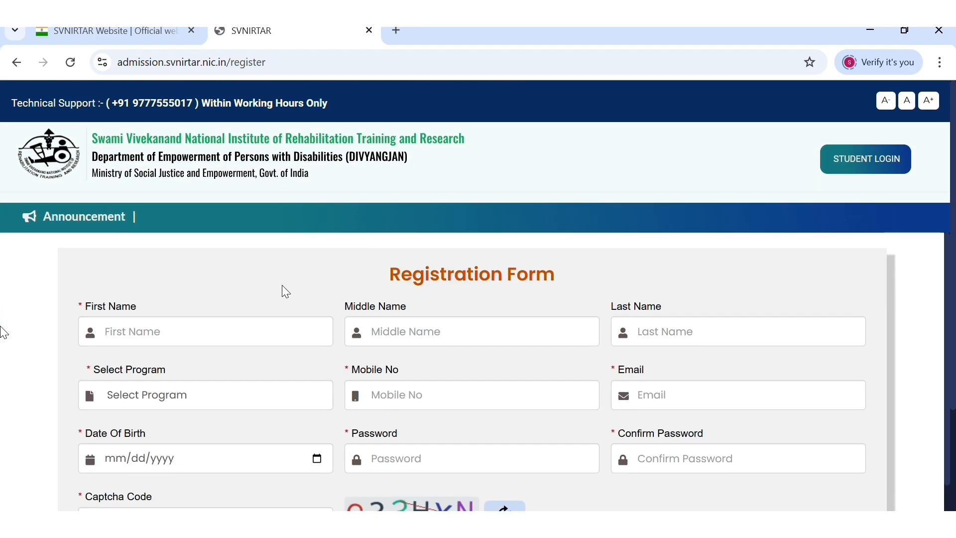
# - Fill the registration form with the applicant's first and last name, CET program and mobile number, then submit
pyautogui.click(187, 346)
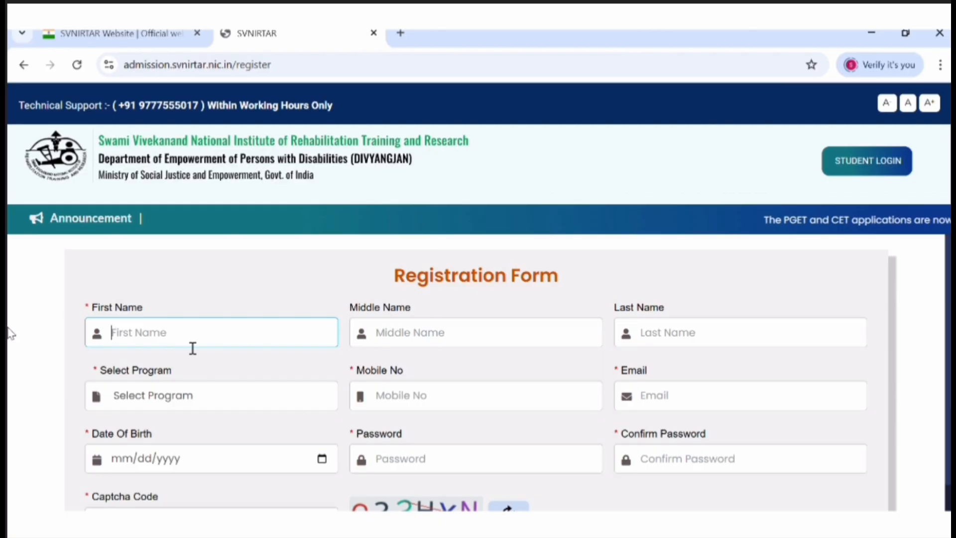
pyautogui.write('X')
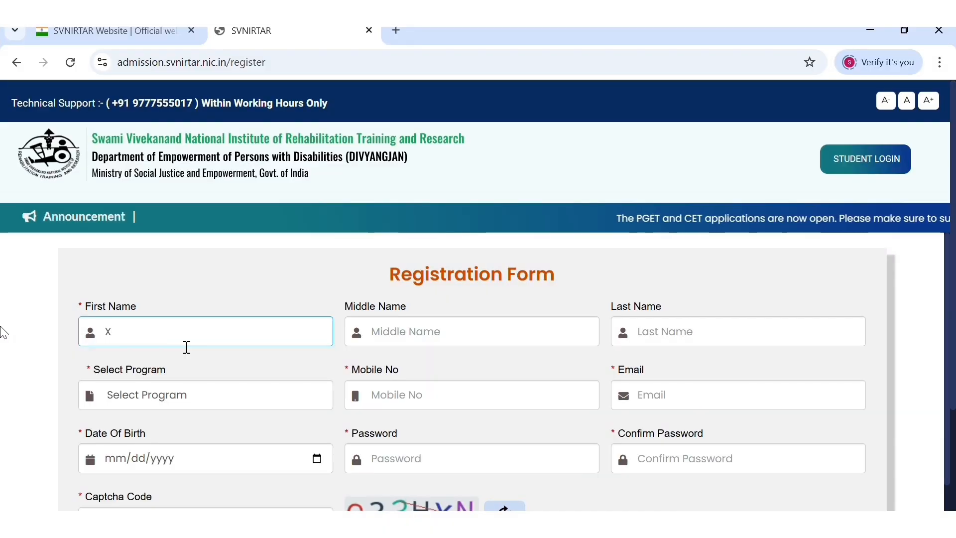
pyautogui.write('YZ')
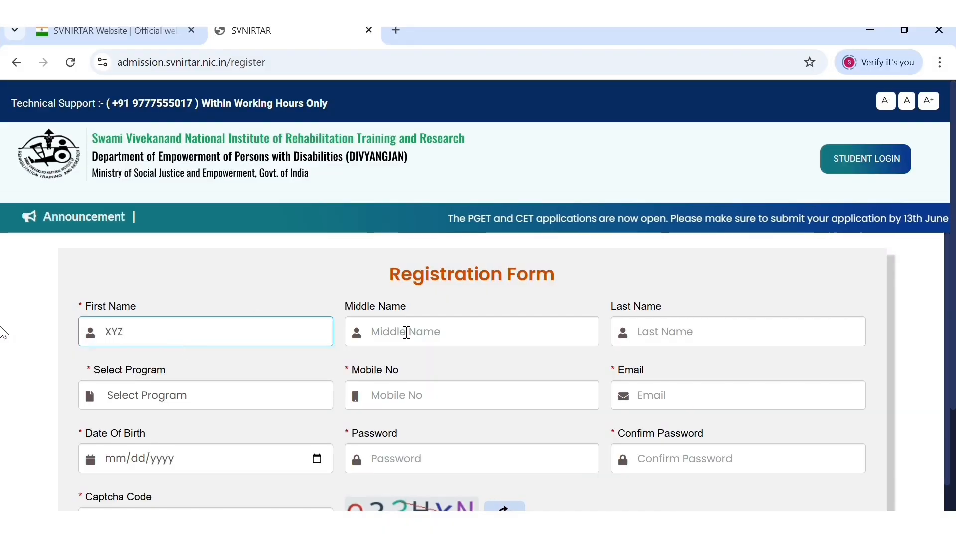
pyautogui.press('Tab')
pyautogui.press('Tab')
pyautogui.write('S')
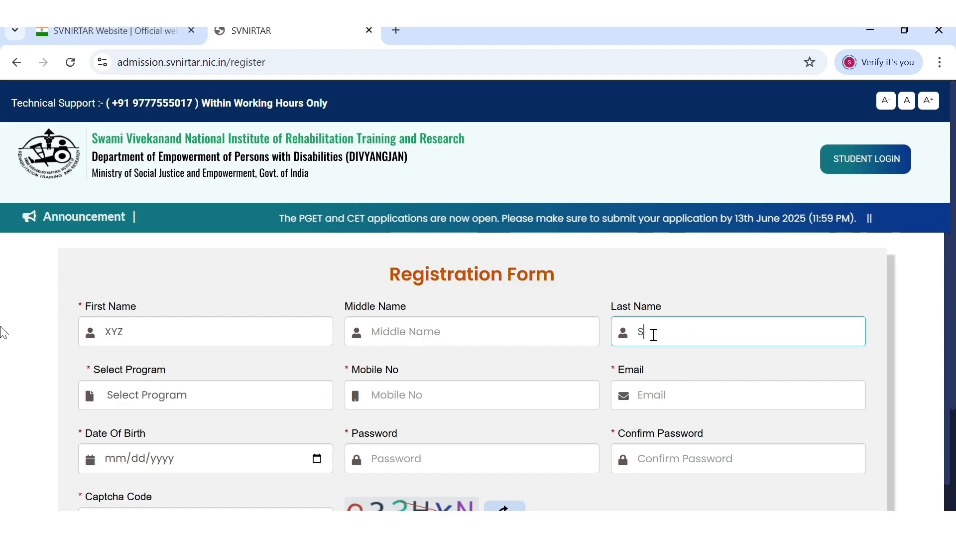
pyautogui.write('INGH')
pyautogui.scroll(-1, 455, 382)
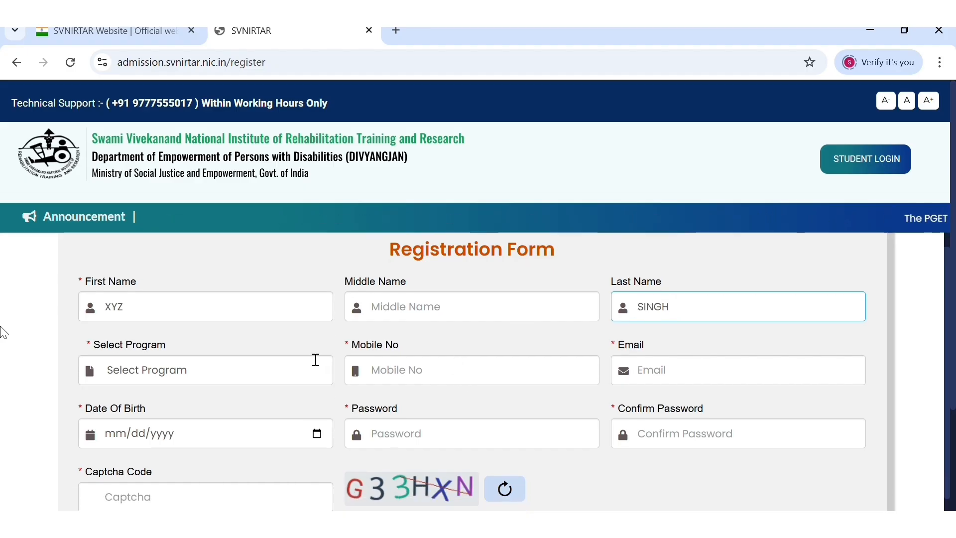
pyautogui.click(161, 371)
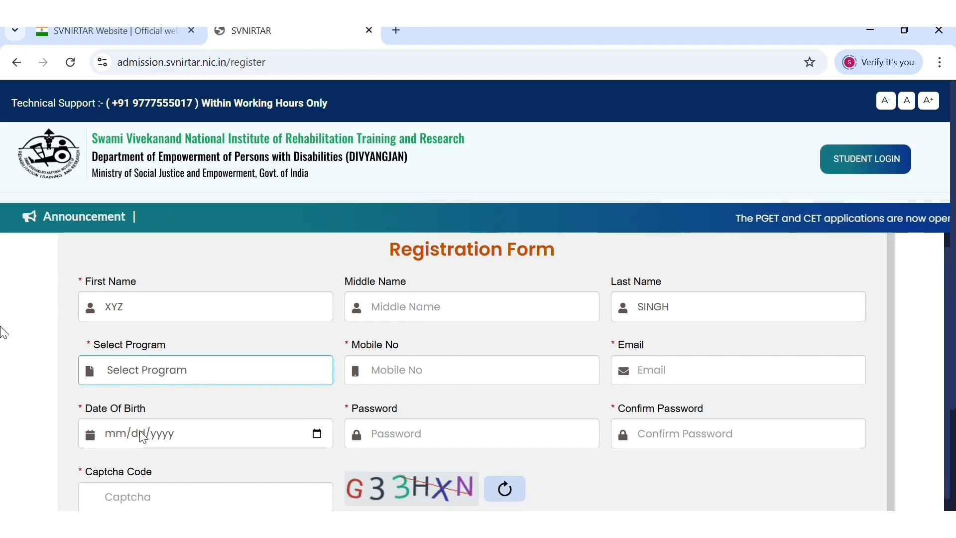
pyautogui.click(400, 378)
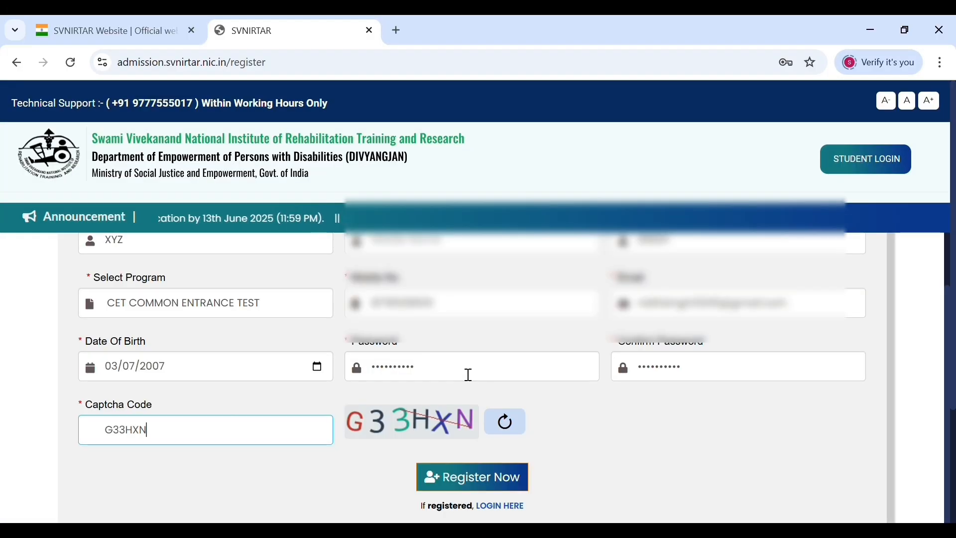
pyautogui.scroll(-2, 467, 374)
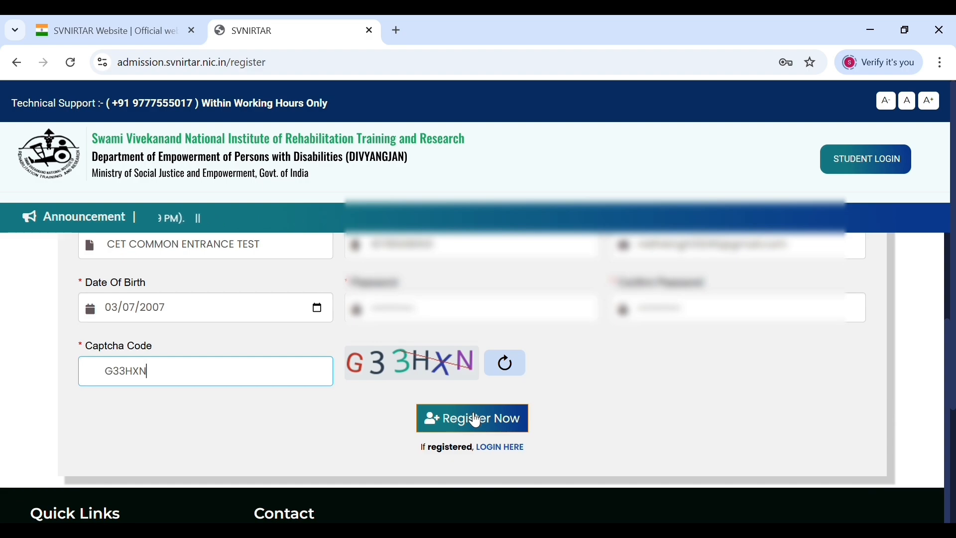
pyautogui.click(475, 421)
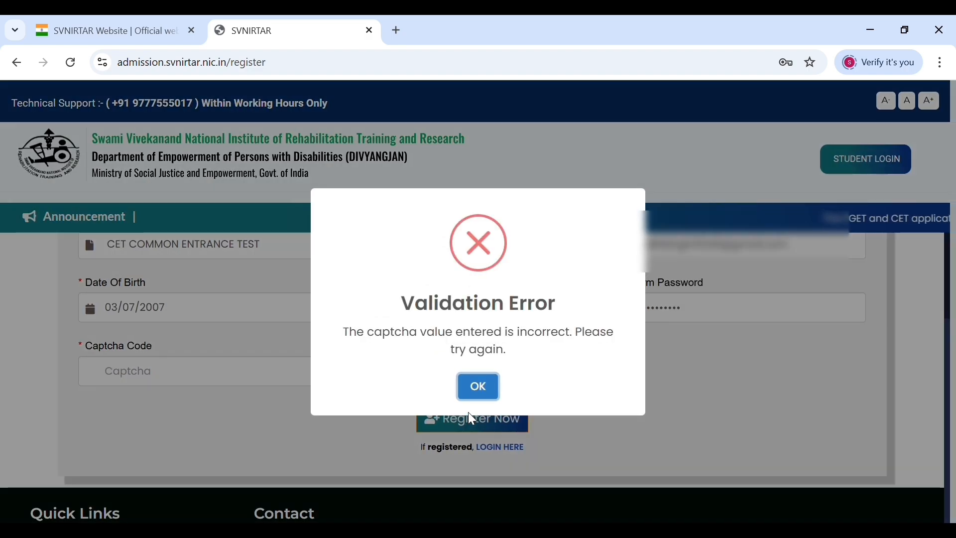
# - After the captcha error, enter the new captcha, register again and note the issued application number
pyautogui.click(478, 388)
pyautogui.click(243, 380)
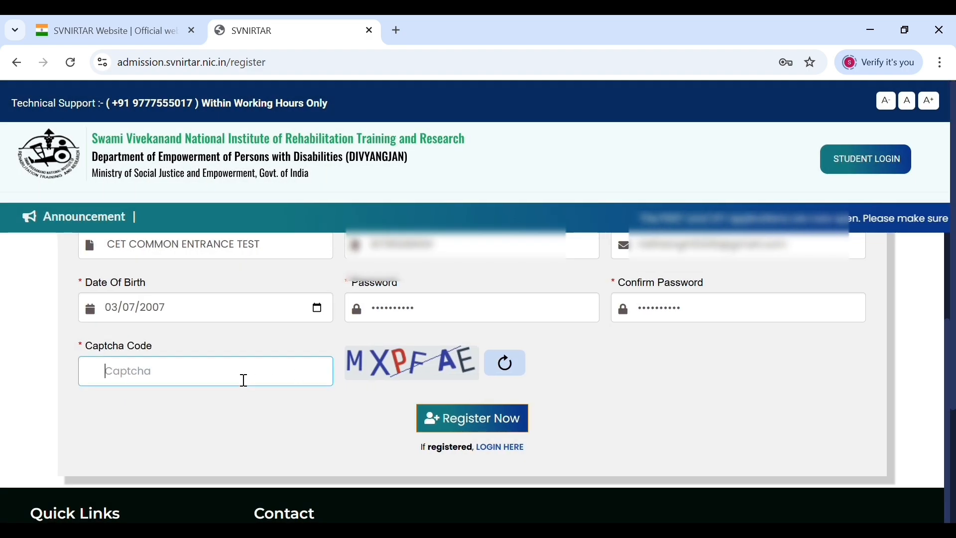
pyautogui.write('MX')
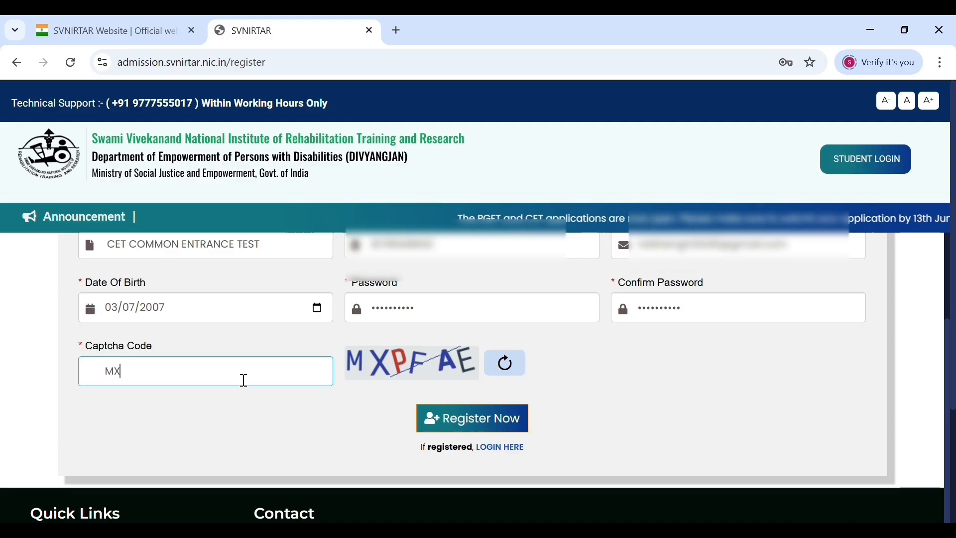
pyautogui.write('P')
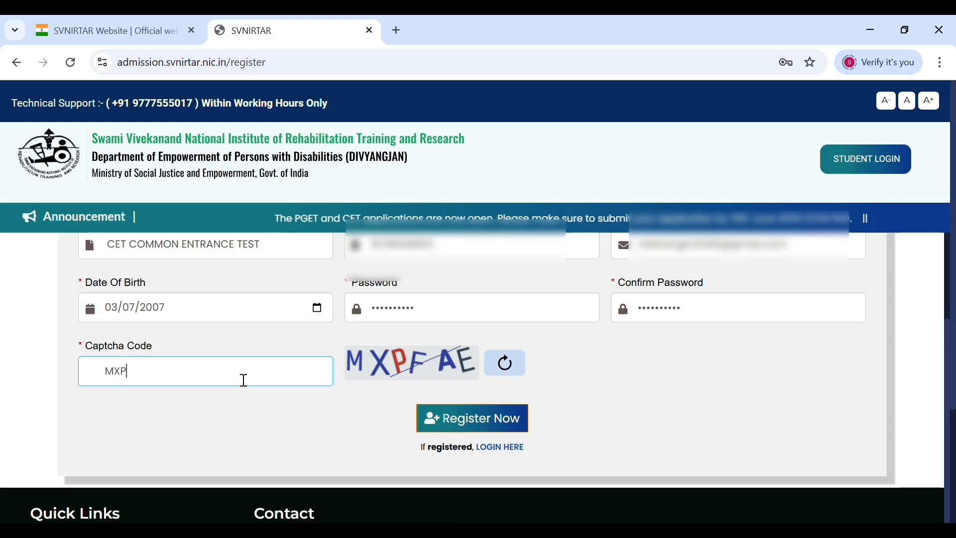
pyautogui.write('FAE')
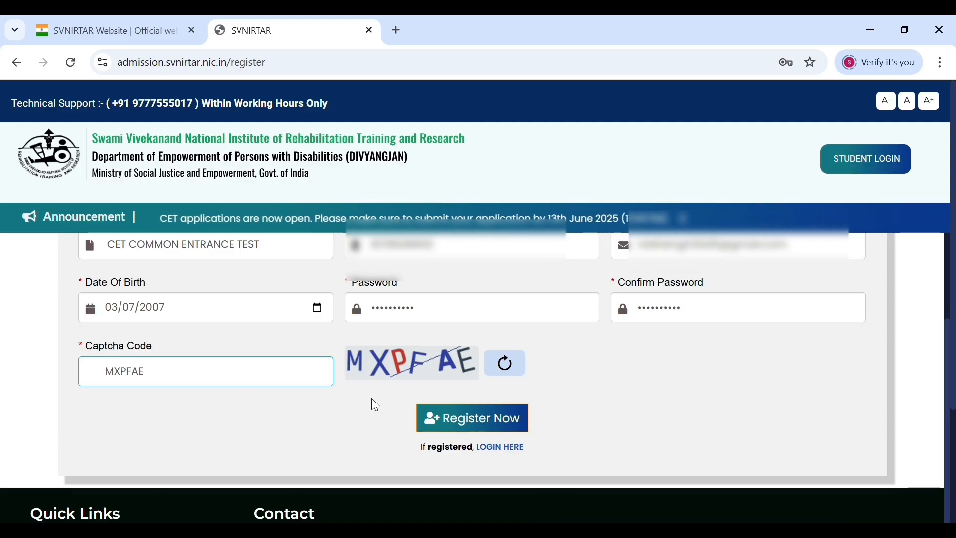
pyautogui.click(453, 428)
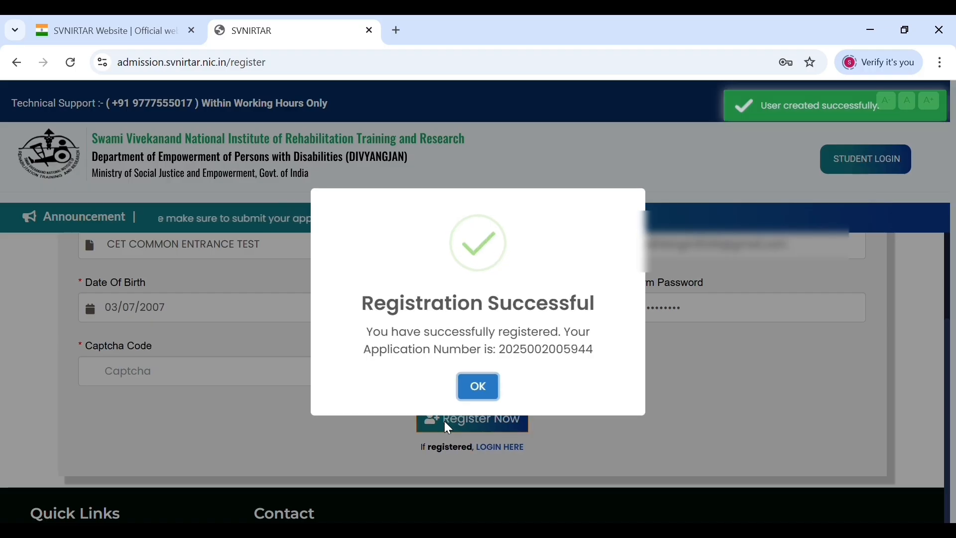
pyautogui.moveTo(500, 350); pyautogui.dragTo(600, 360)
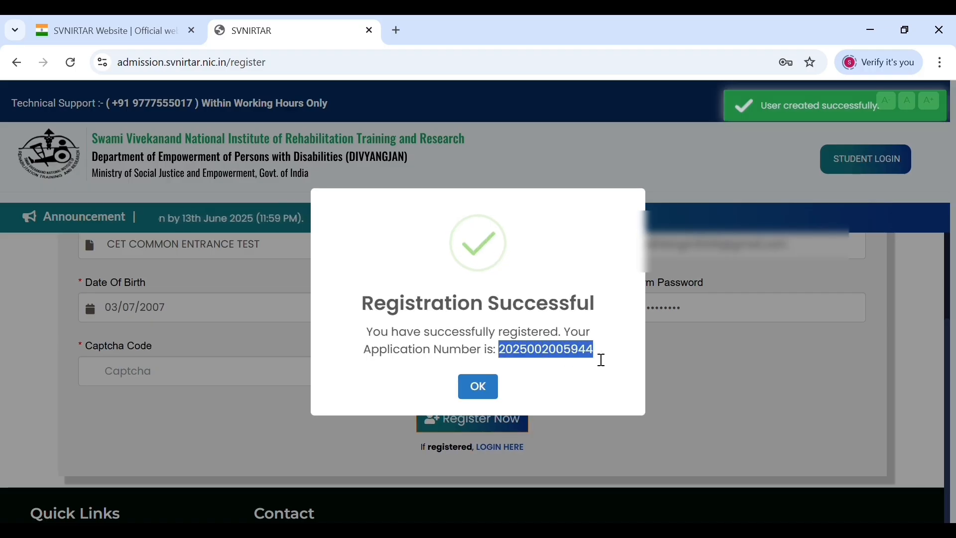
pyautogui.click(566, 369)
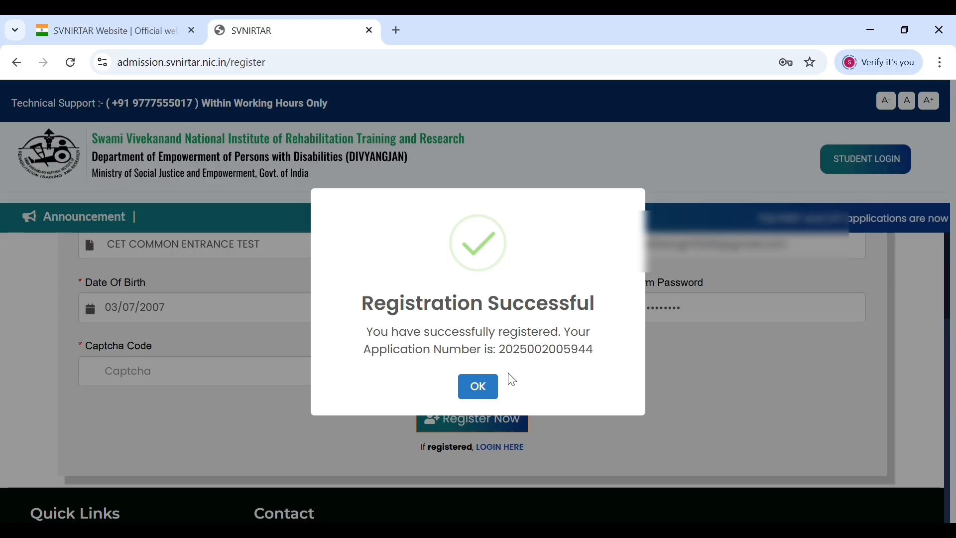
pyautogui.click(491, 389)
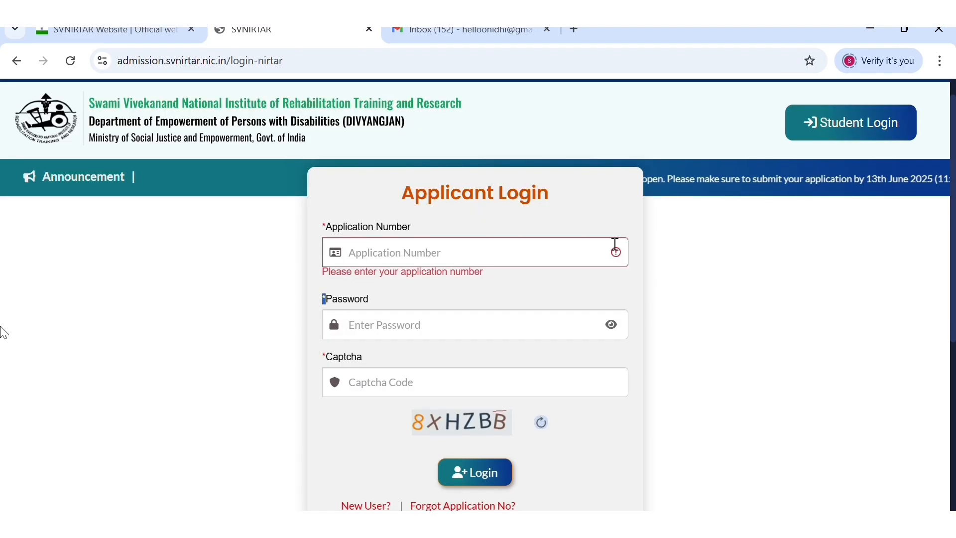
# - Enter the application number and captcha to log in, then dismiss the incorrect-captcha error
pyautogui.click(525, 268)
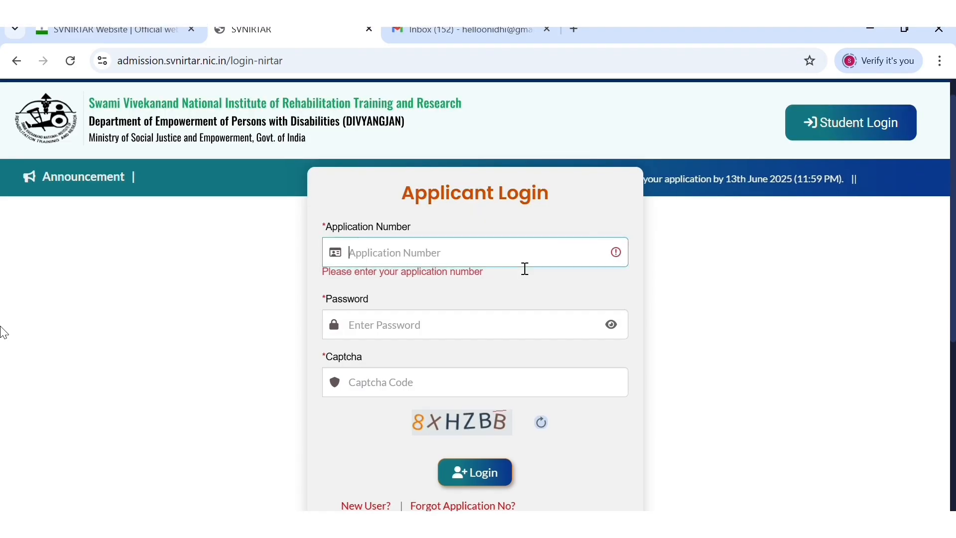
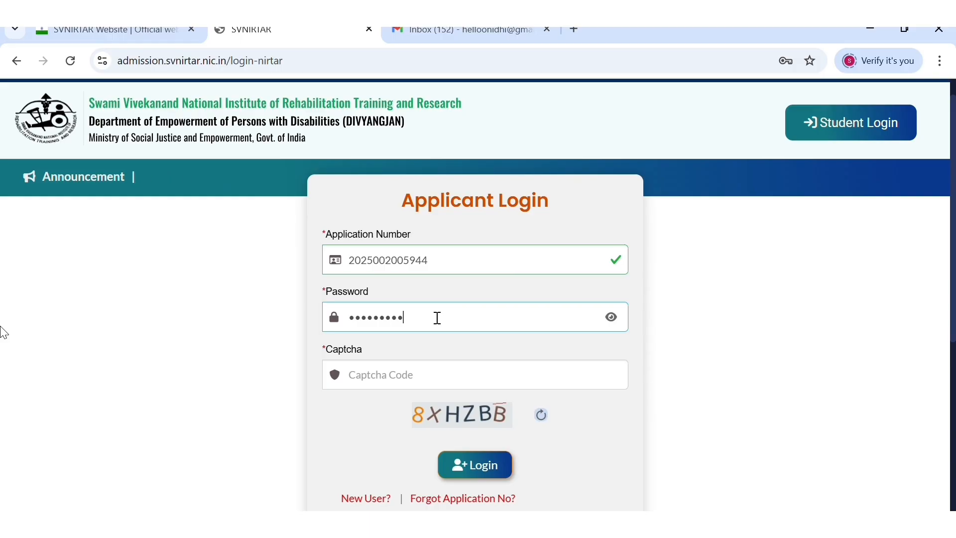
pyautogui.click(392, 374)
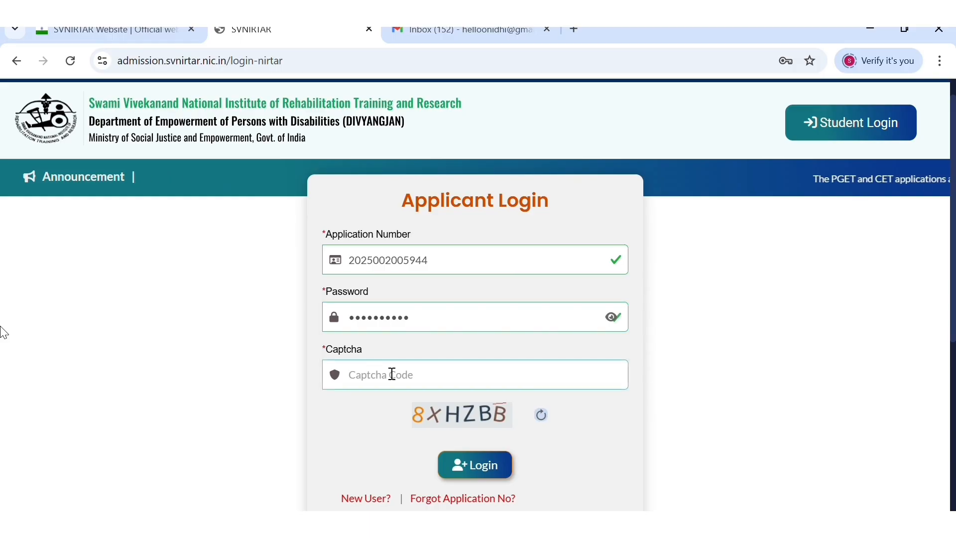
pyautogui.write('8XHZBB')
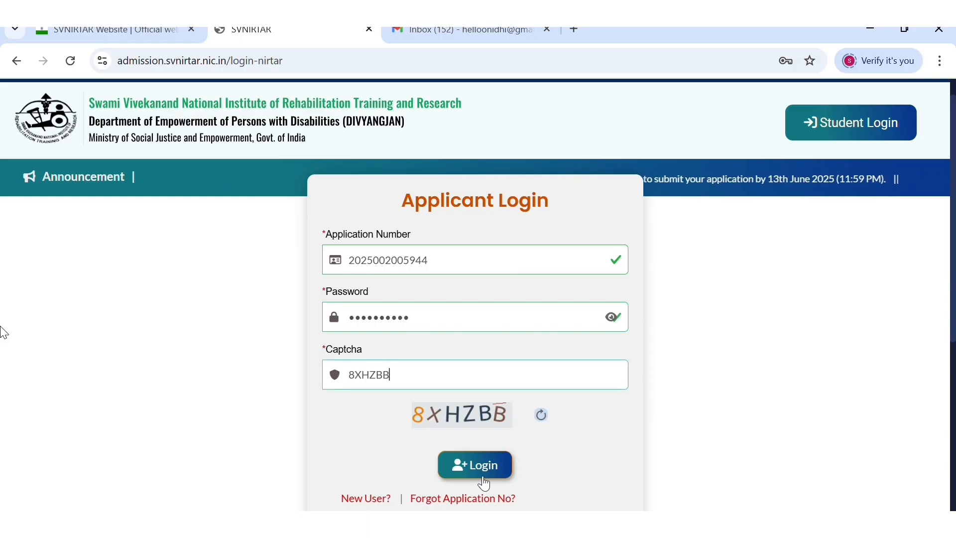
pyautogui.click(468, 465)
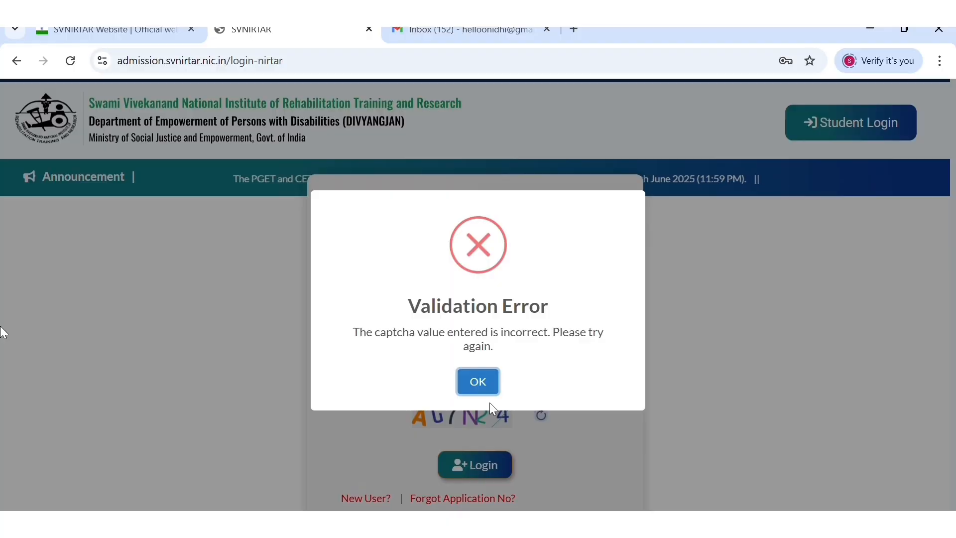
pyautogui.click(479, 383)
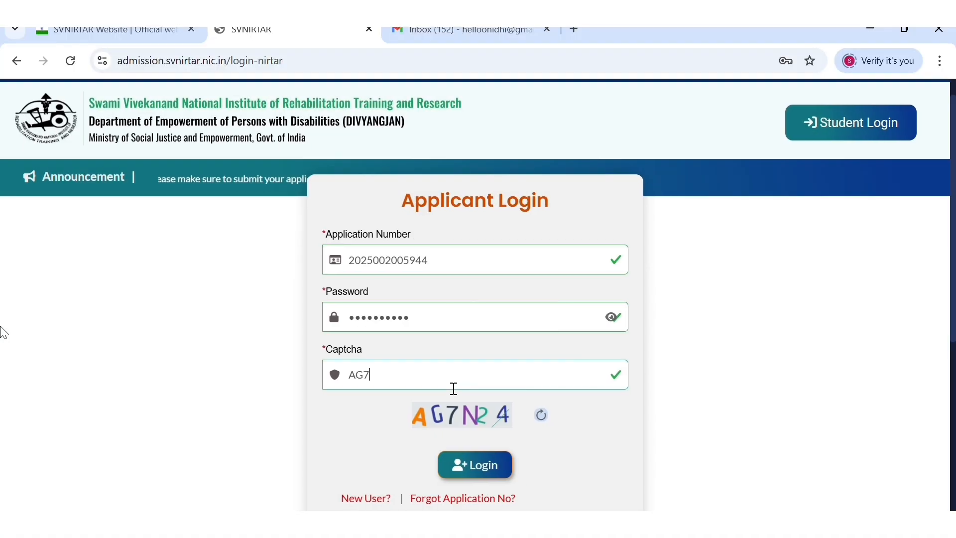
# - Log in with the corrected captcha and scroll through the Program Details page
pyautogui.write('AG7N2')
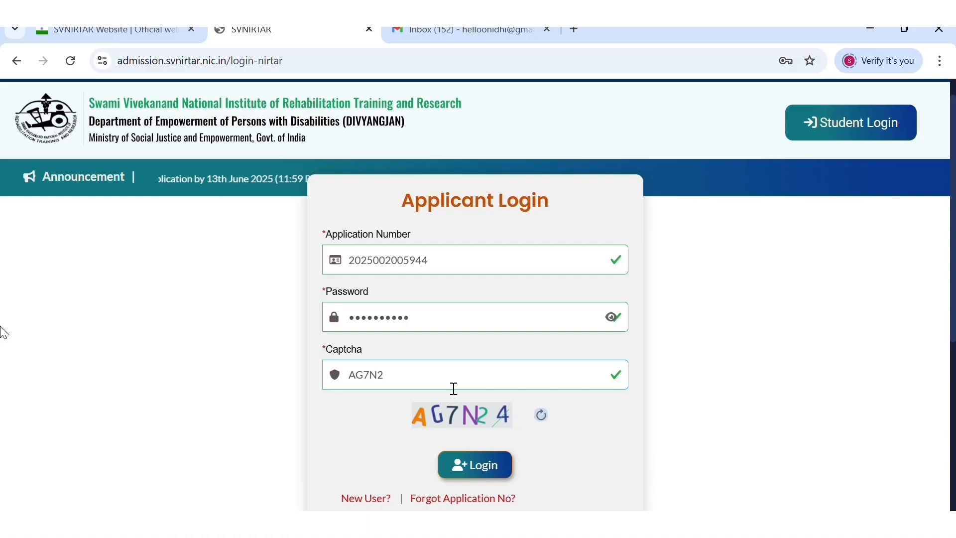
pyautogui.write('4')
pyautogui.click(471, 467)
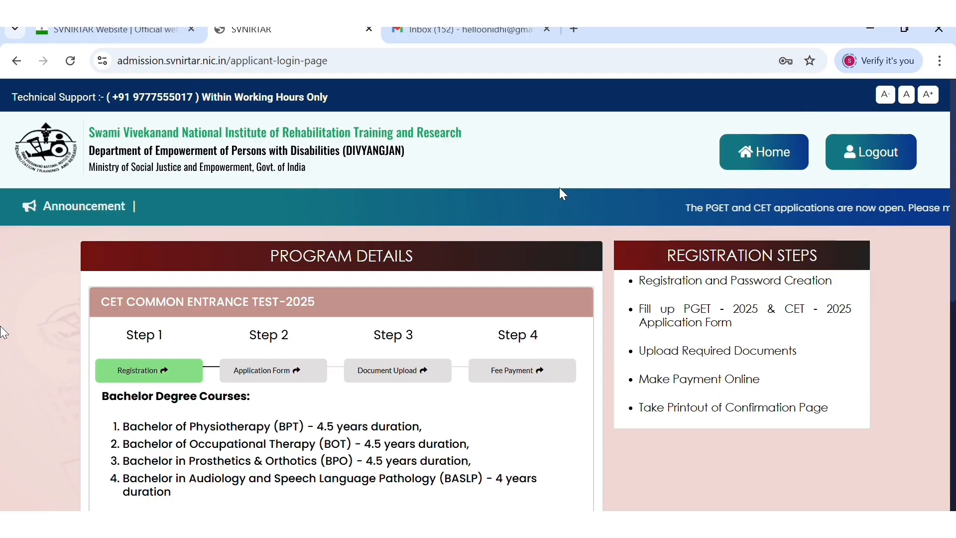
pyautogui.scroll(-1, 470, 323)
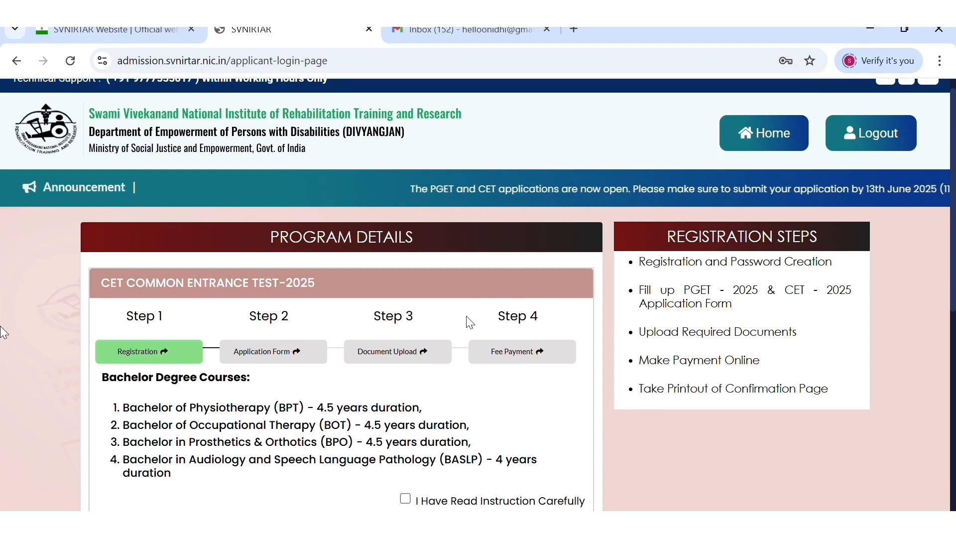
pyautogui.scroll(-2, 468, 322)
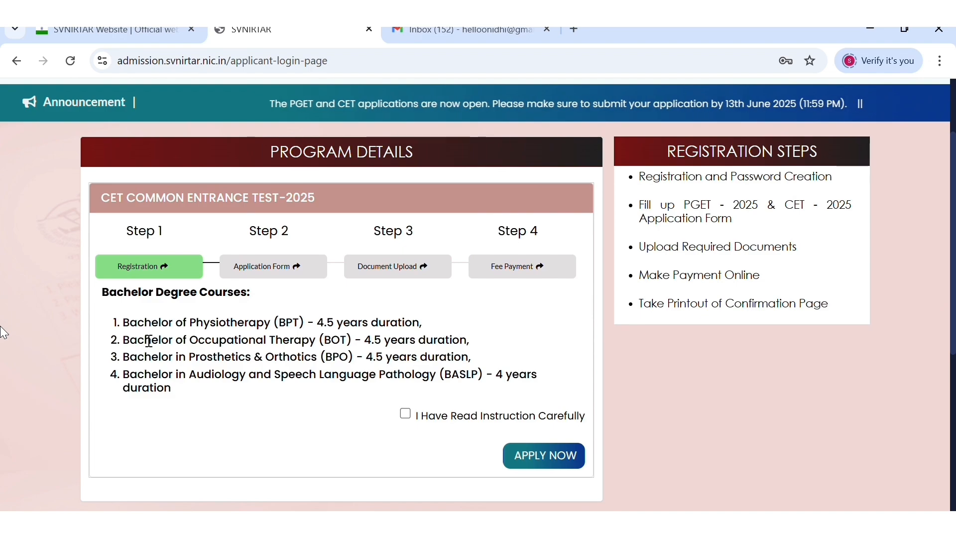
pyautogui.scroll(-1, 393, 374)
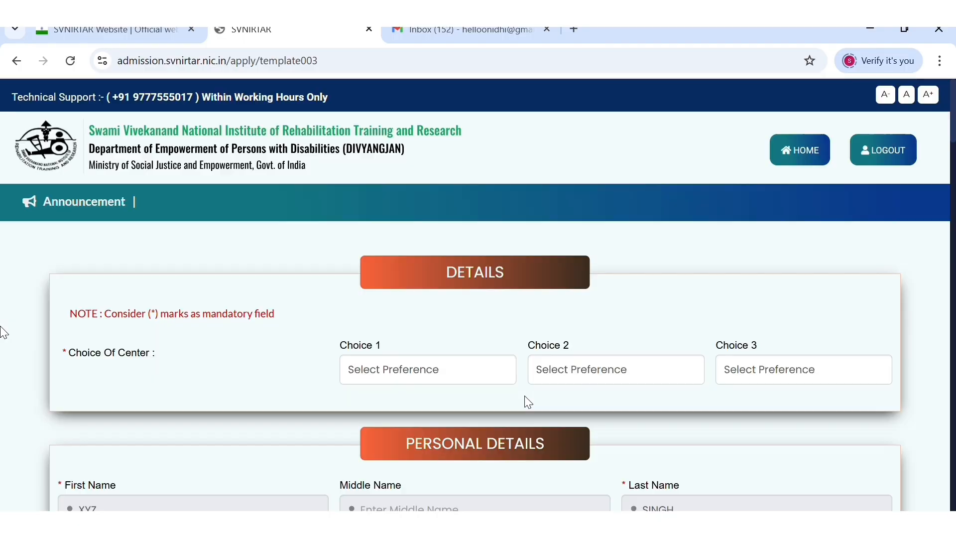
pyautogui.scroll(-1, 446, 336)
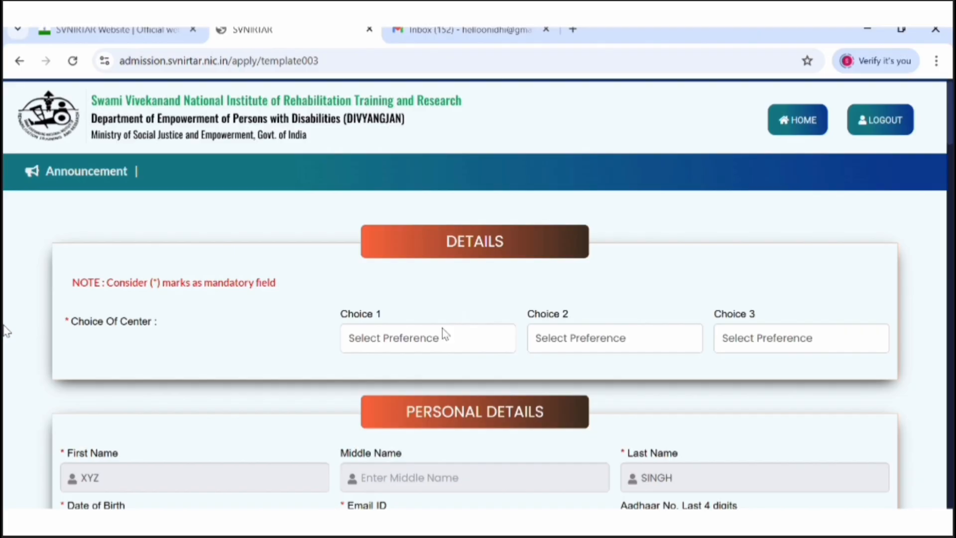
pyautogui.scroll(-10, 444, 334)
# - Set the first centre choice to 08. CHENNAI at the top of the application form
pyautogui.scroll(-15, 434, 482)
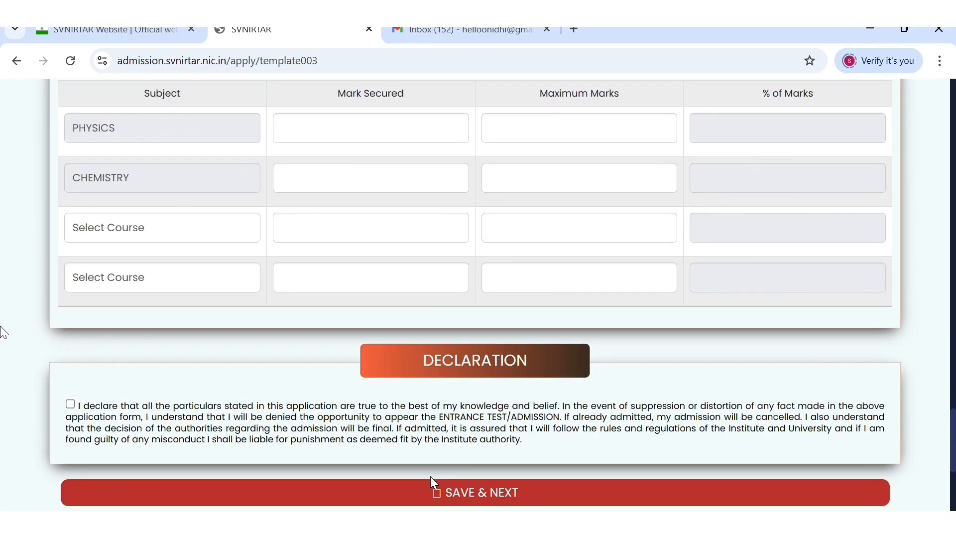
pyautogui.press('Home')
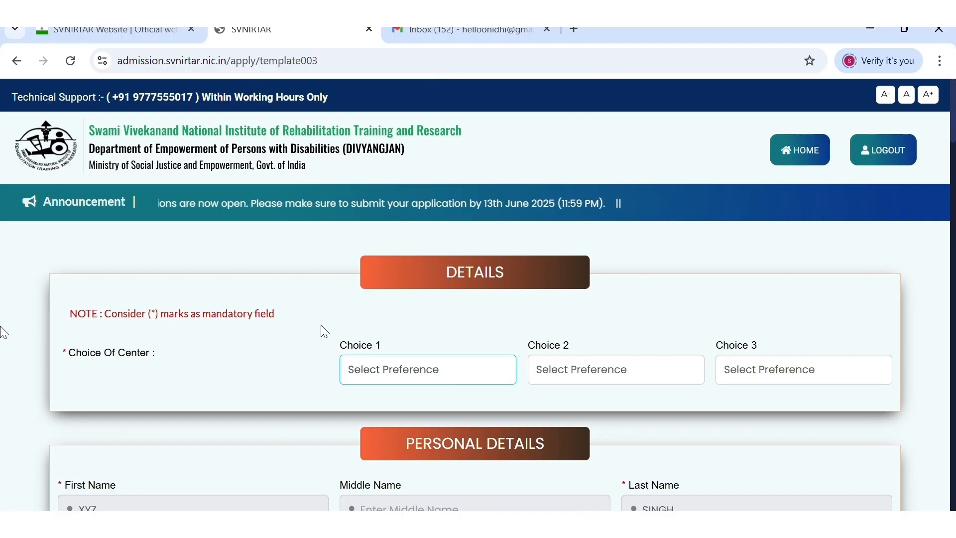
pyautogui.click(392, 277)
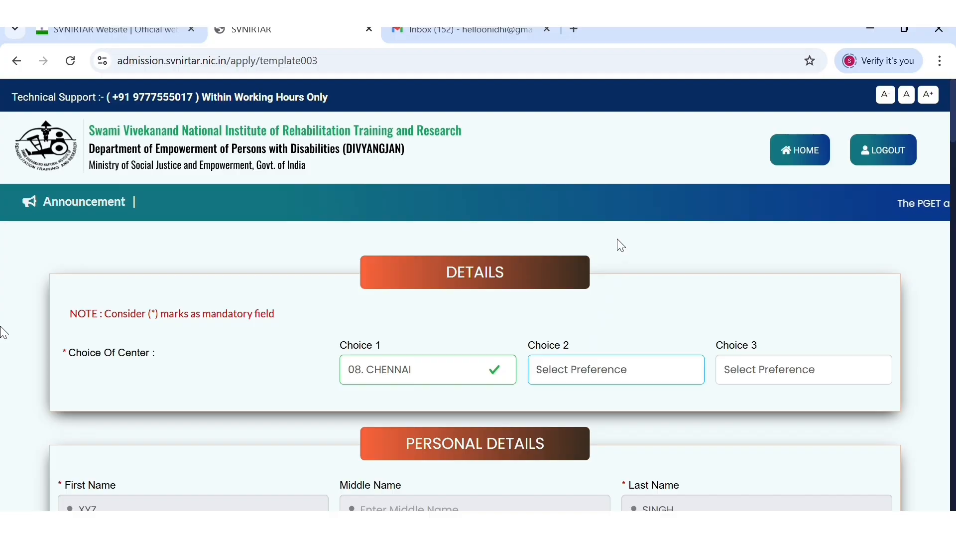
# - Set centre choices 2 and 3 to 16. KOLKATA and 21. NEW DELHI, and enter the Aadhaar last four digits
pyautogui.click(587, 210)
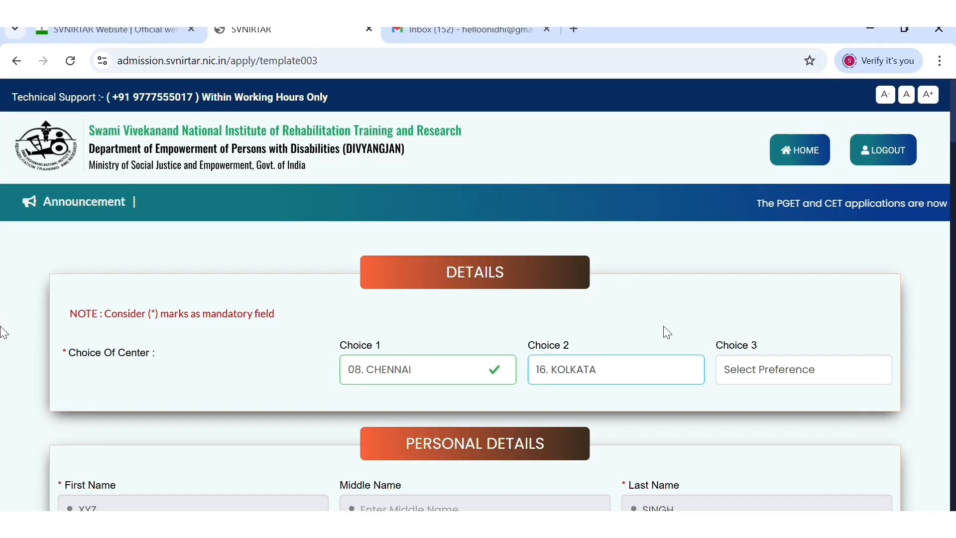
pyautogui.click(775, 305)
pyautogui.scroll(-5, 196, 257)
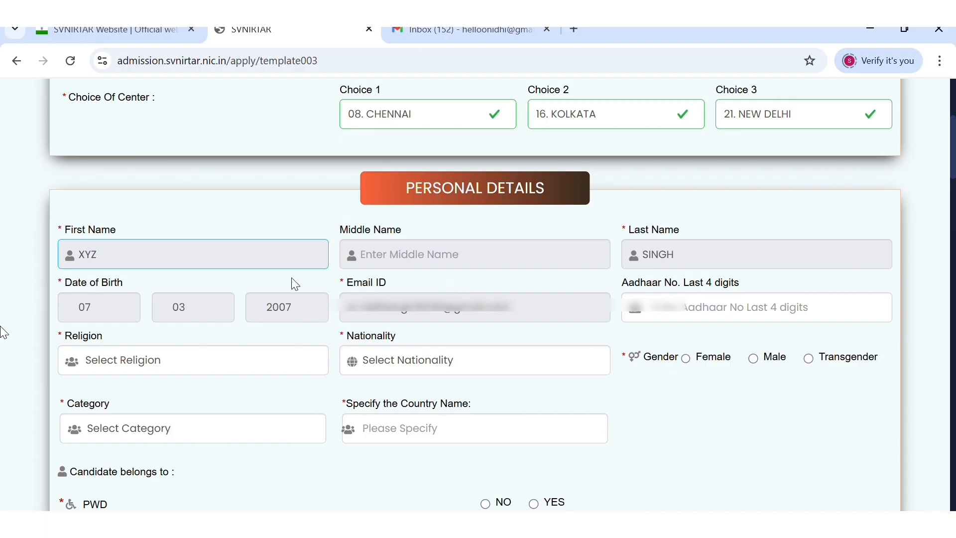
pyautogui.click(736, 324)
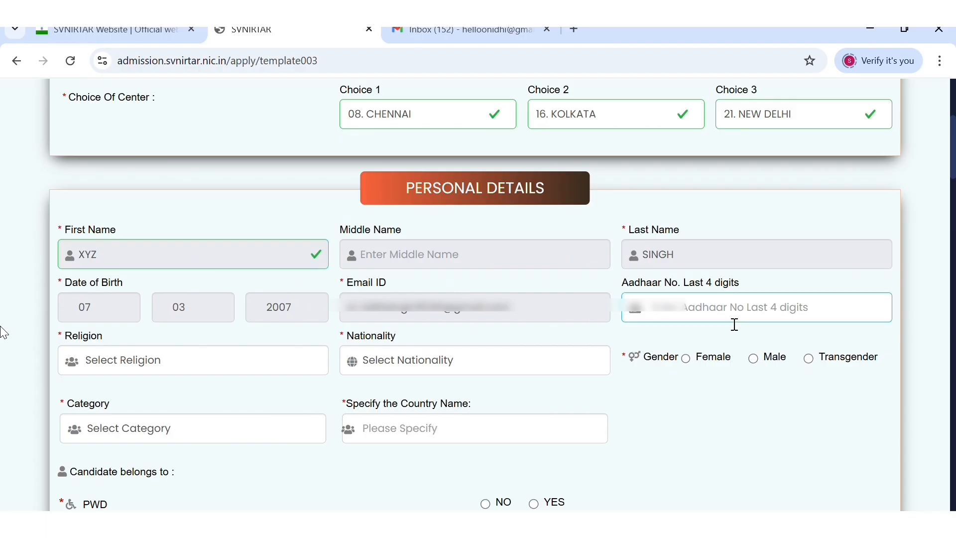
pyautogui.write('1234')
# - Set religion to Others and nationality to Indian, and answer No for North East and J&K
pyautogui.scroll(-1, 110, 308)
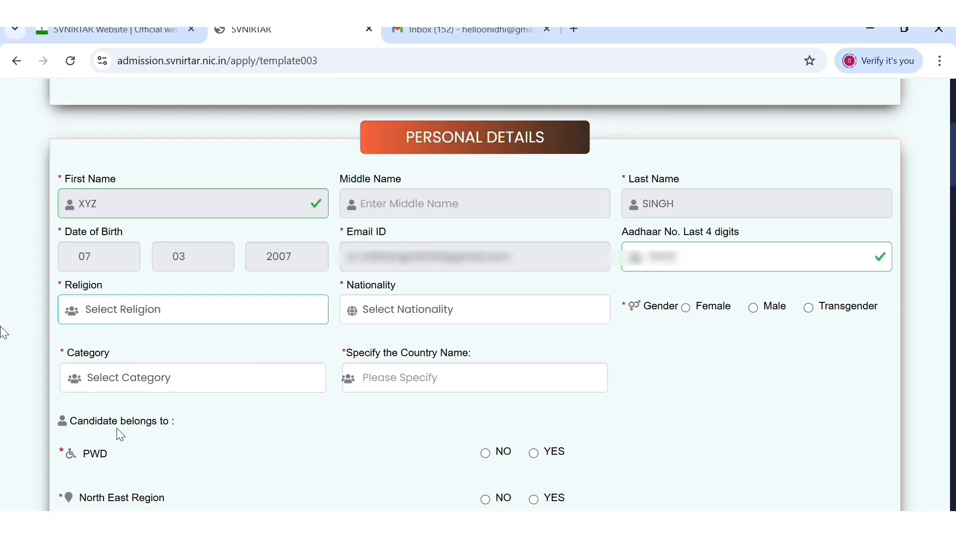
pyautogui.press('o')
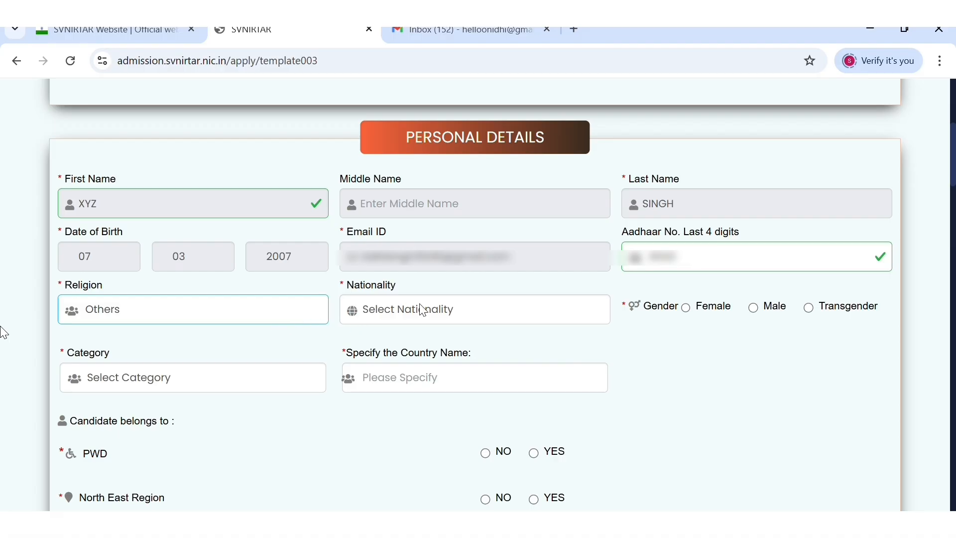
pyautogui.press('Tab')
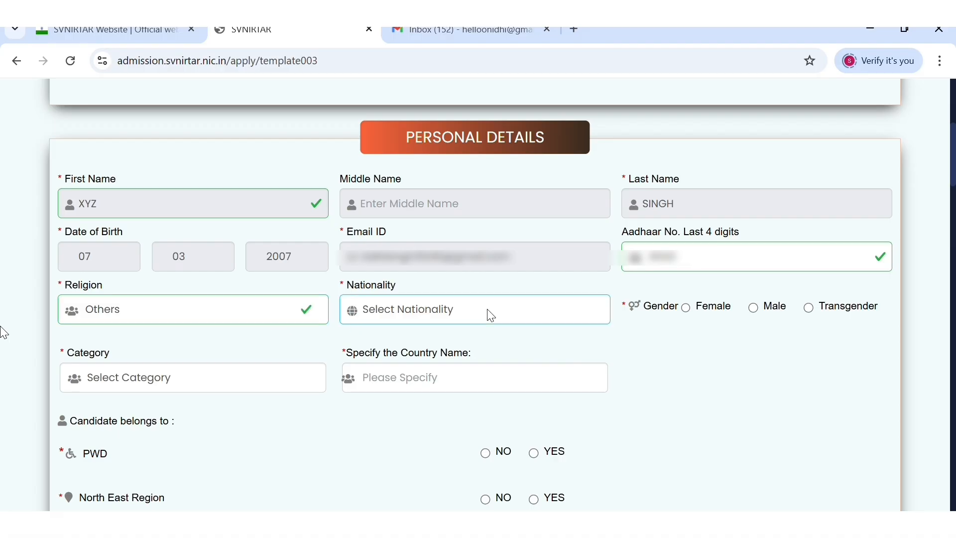
pyautogui.press('i')
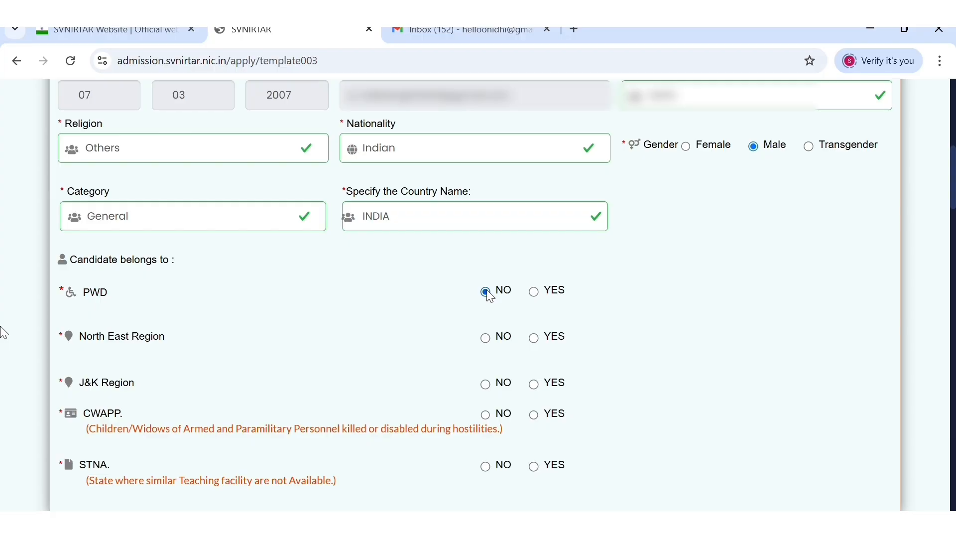
pyautogui.click(488, 340)
pyautogui.click(497, 388)
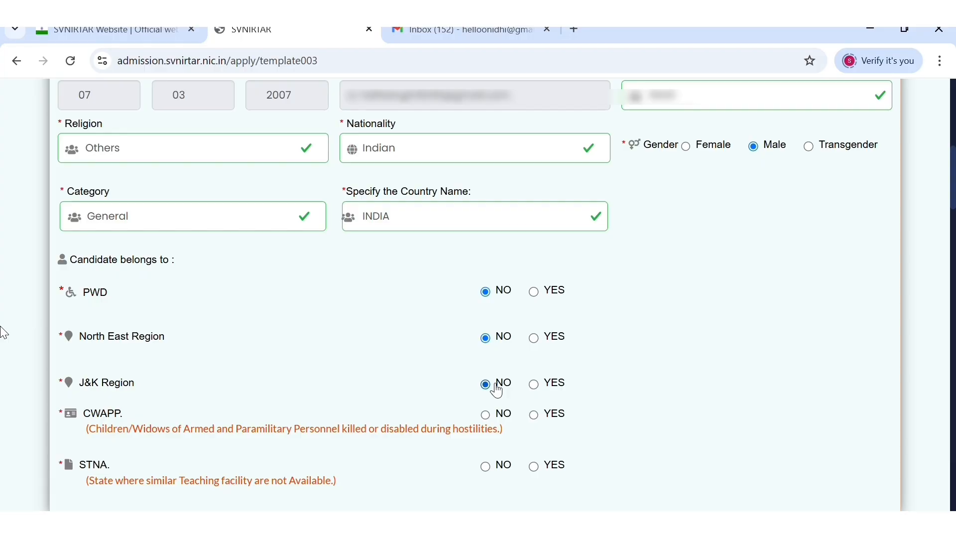
# - Answer No for the CWAPP and STNA reservation questions
pyautogui.click(485, 415)
pyautogui.click(485, 466)
pyautogui.scroll(-6, 495, 322)
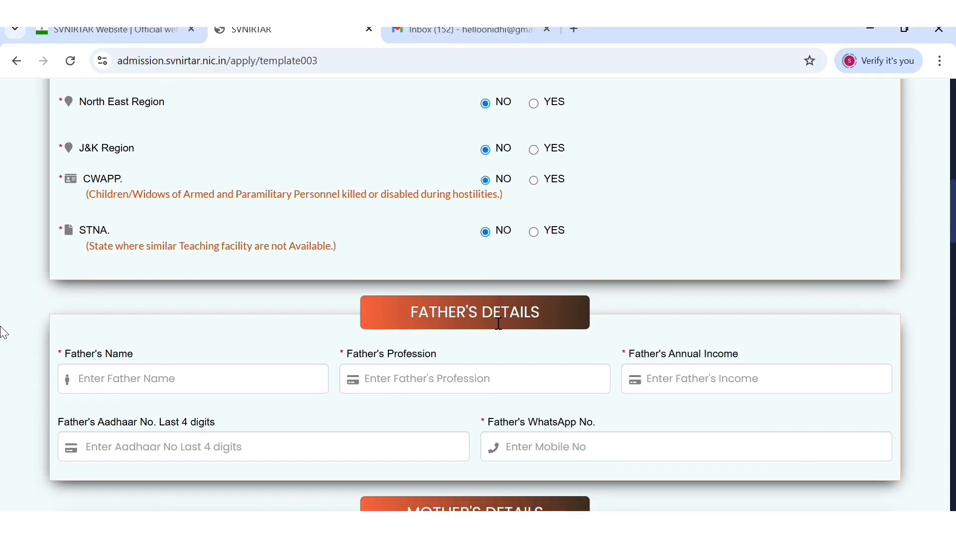
pyautogui.scroll(-1, 499, 323)
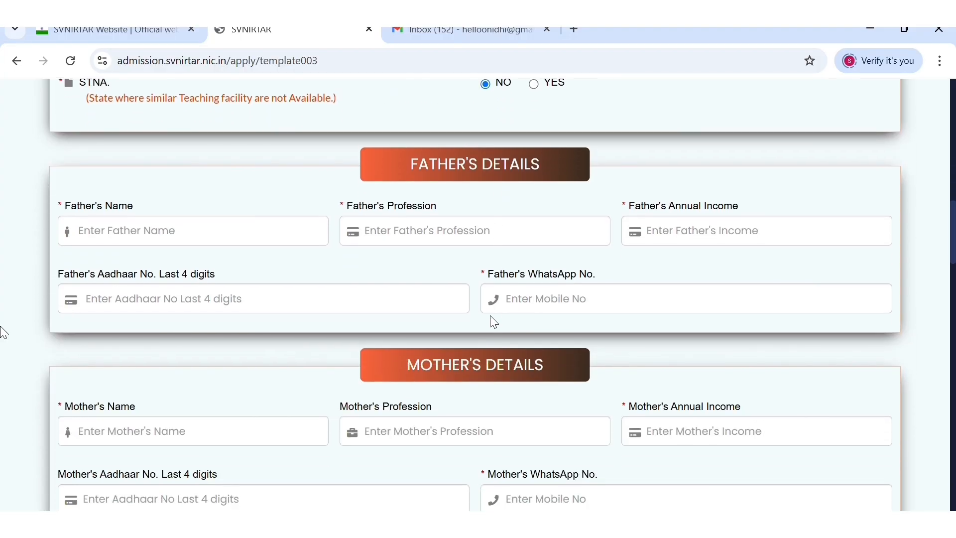
# - Enter the father's name and profession, then move on to the mother's details and C/O address
pyautogui.click(249, 237)
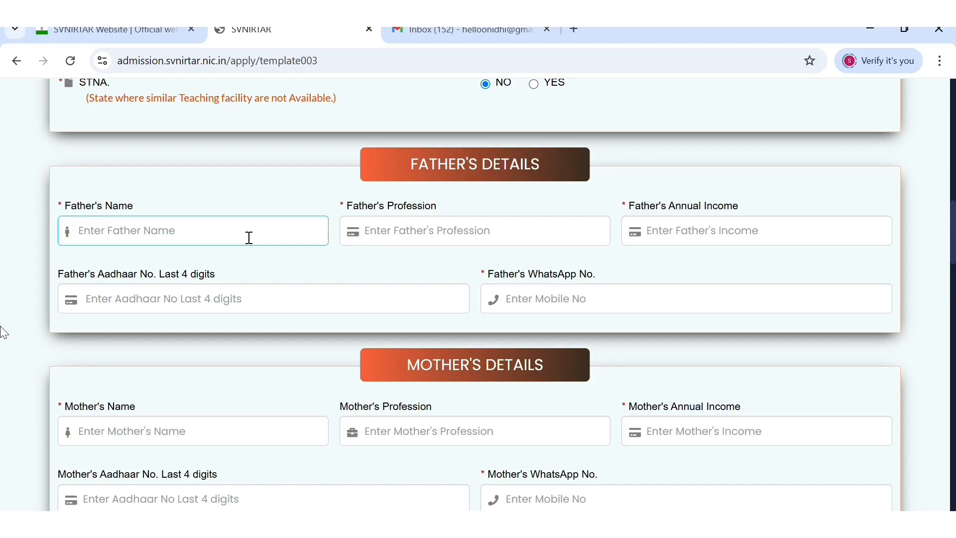
pyautogui.write('JGB')
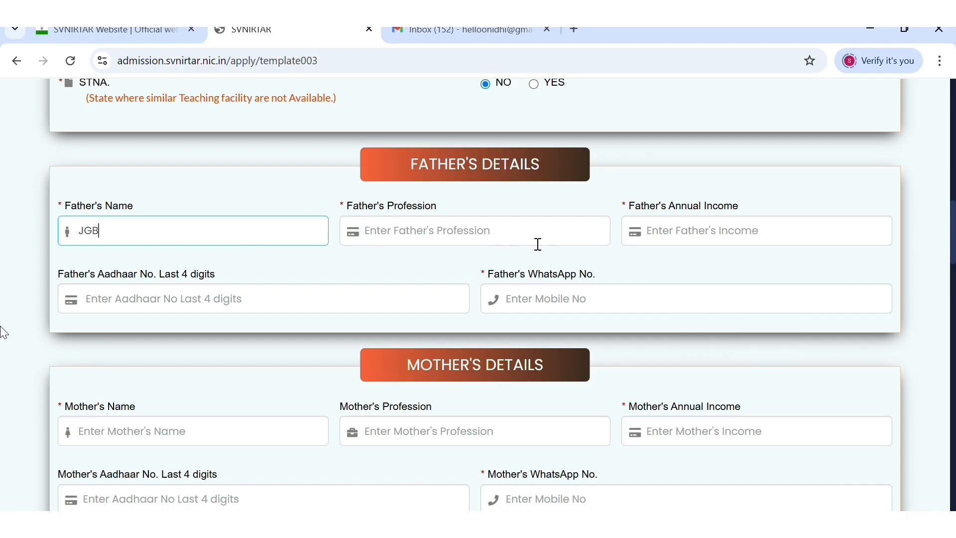
pyautogui.click(490, 238)
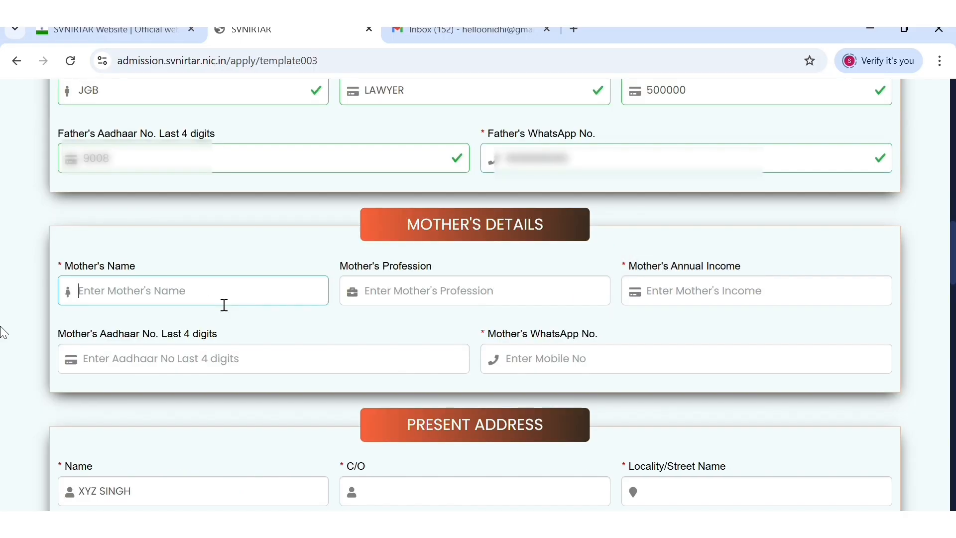
pyautogui.write('REW')
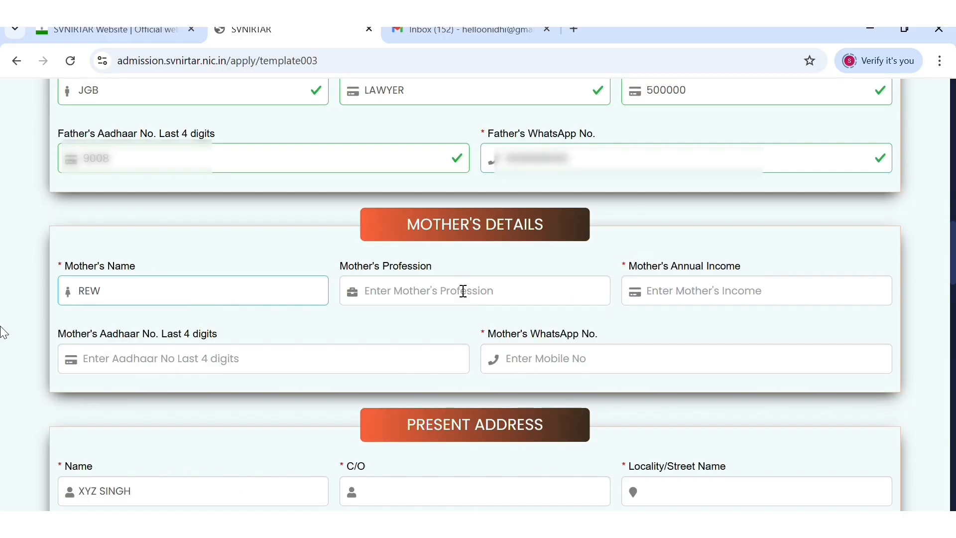
pyautogui.click(453, 303)
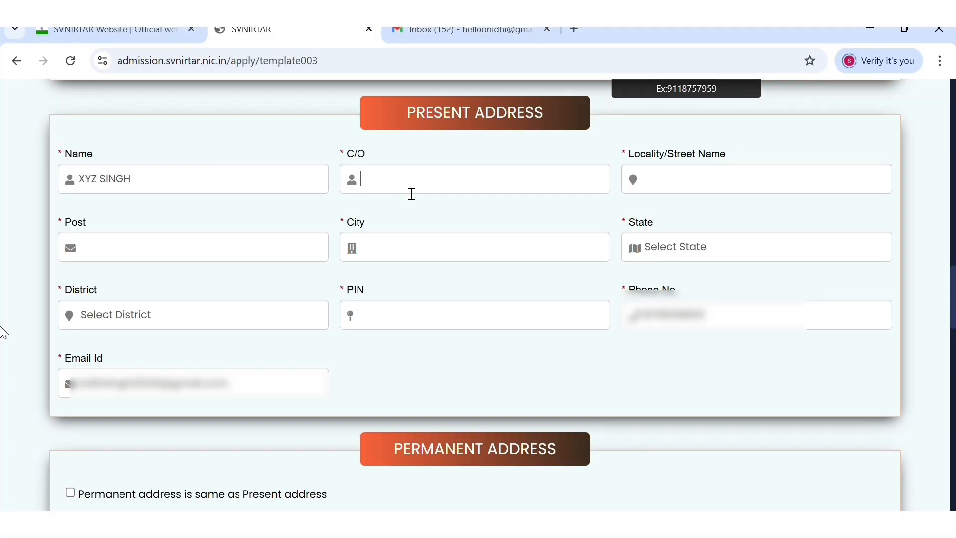
pyautogui.click(411, 192)
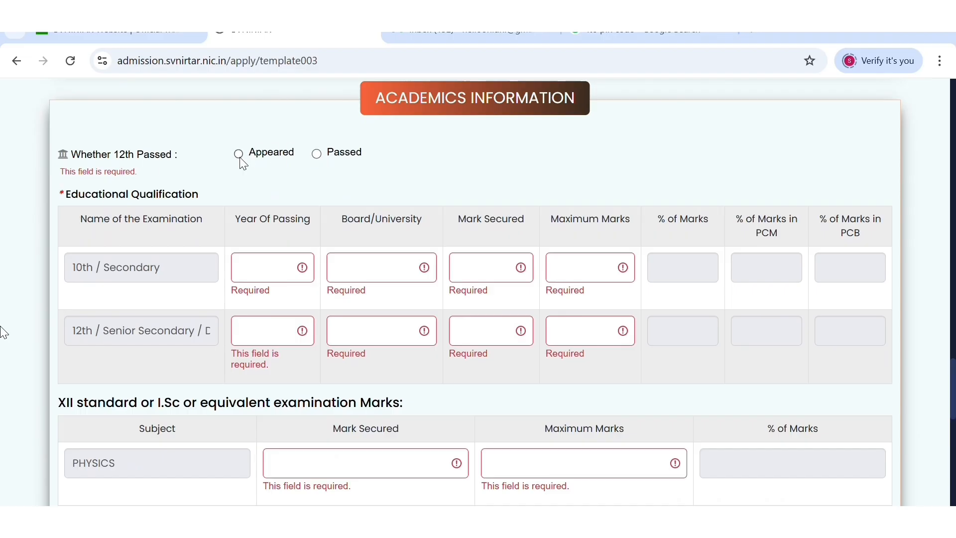
# - Mark the 12th exam as Passed and enter Physics 89/100 and Chemistry 67/100
pyautogui.click(330, 166)
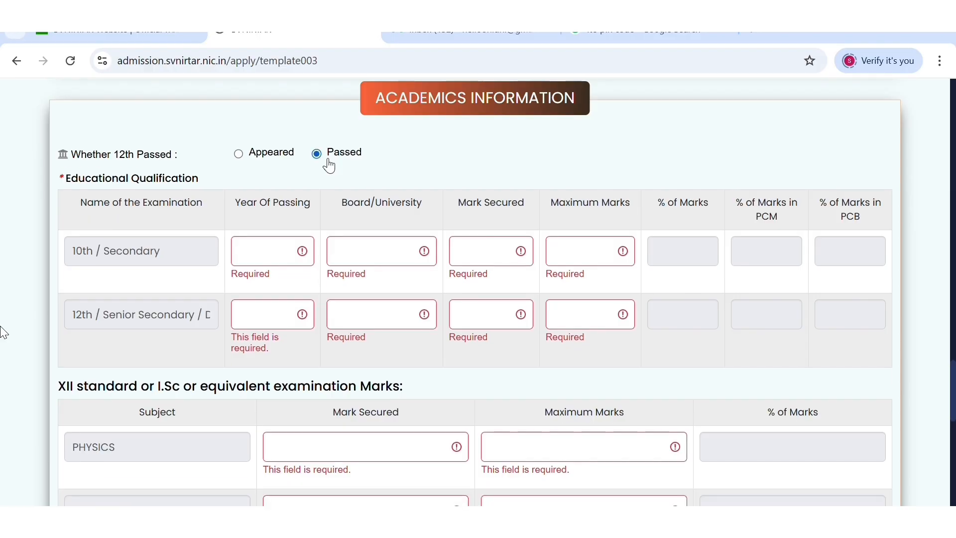
pyautogui.scroll(-1, 218, 308)
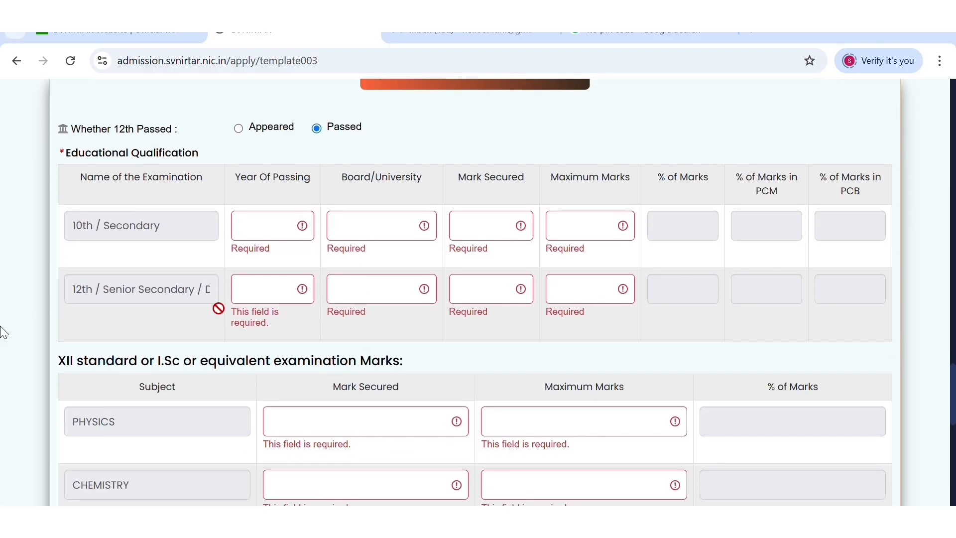
pyautogui.click(278, 236)
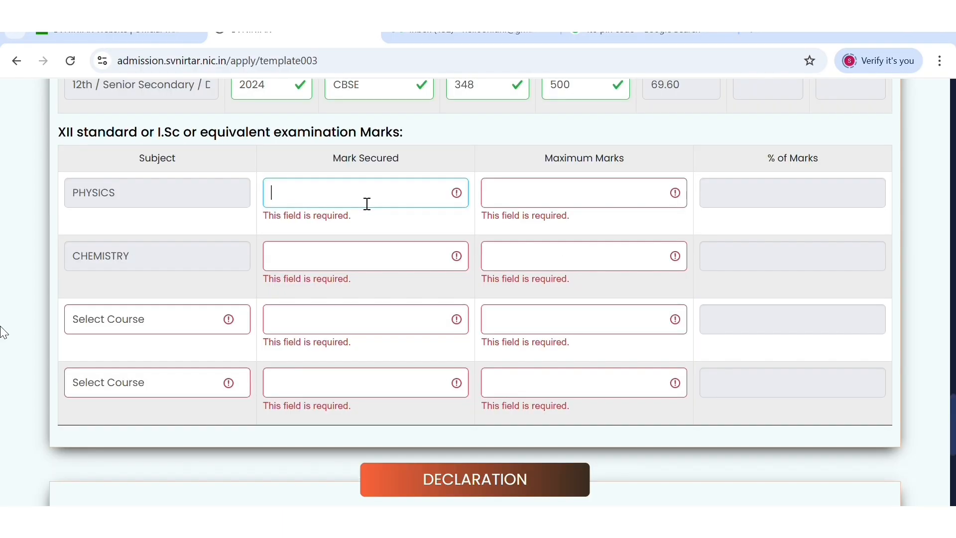
pyautogui.write('89')
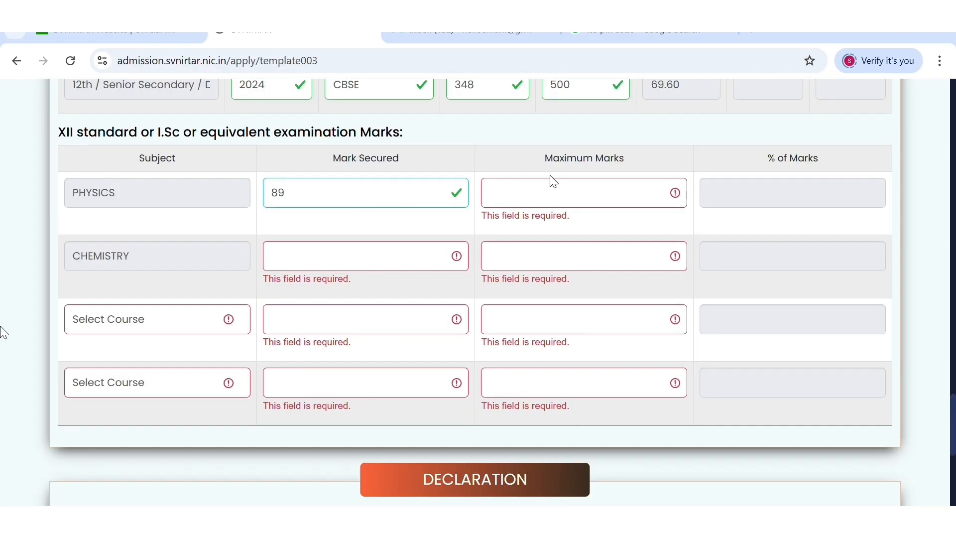
pyautogui.click(559, 200)
pyautogui.write('100')
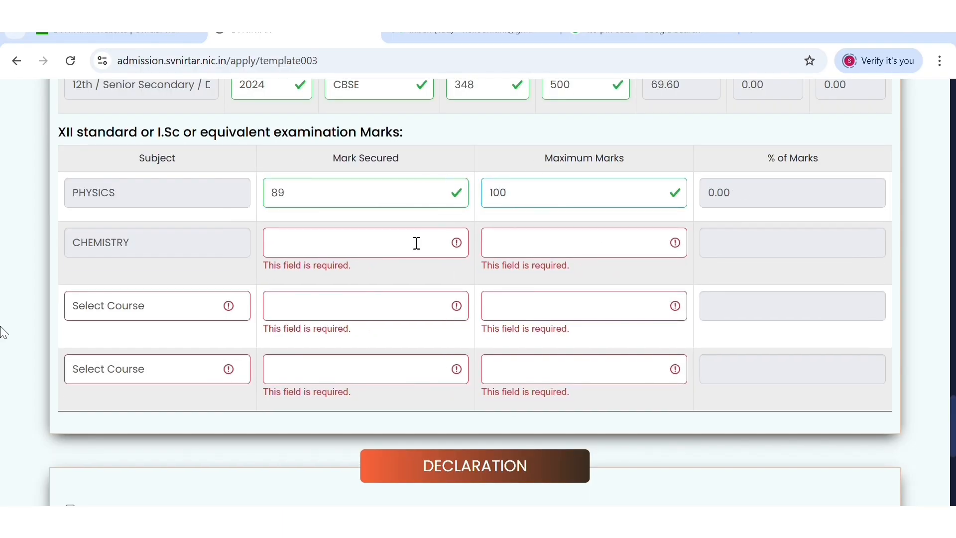
pyautogui.click(366, 250)
pyautogui.write('67')
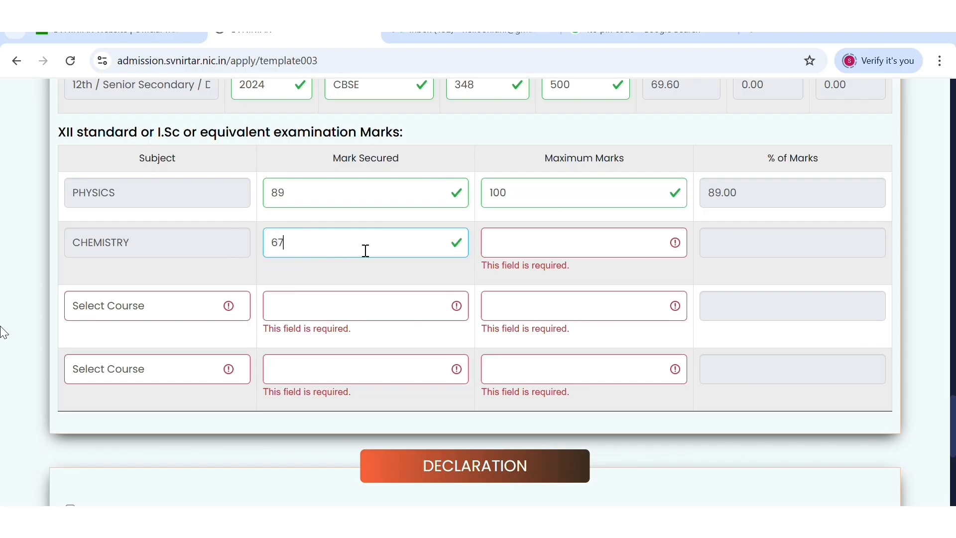
pyautogui.click(577, 247)
pyautogui.write('100')
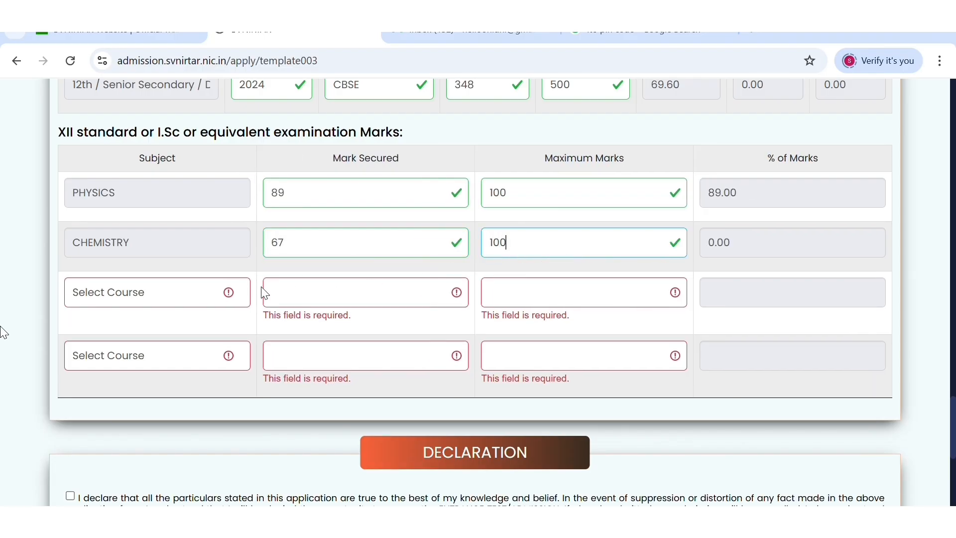
# - Add BIOLOGY as the third subject with 98/100, then save the academic details and confirm
pyautogui.click(206, 295)
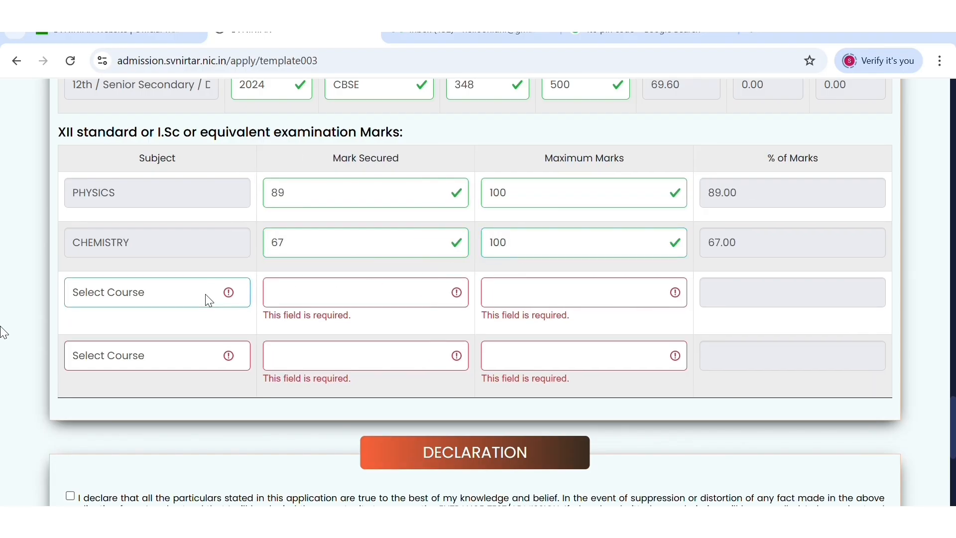
pyautogui.press('b')
pyautogui.click(317, 305)
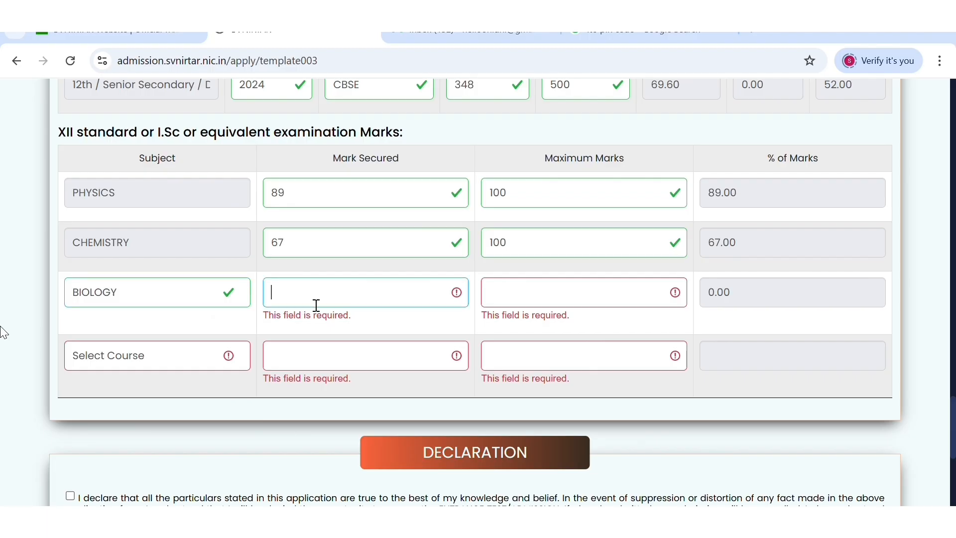
pyautogui.write('98')
pyautogui.click(591, 313)
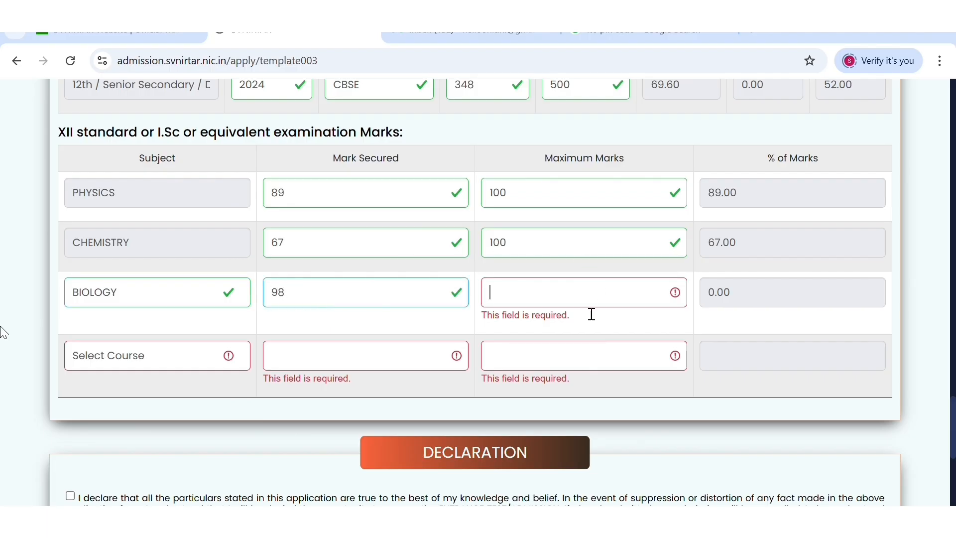
pyautogui.write('100')
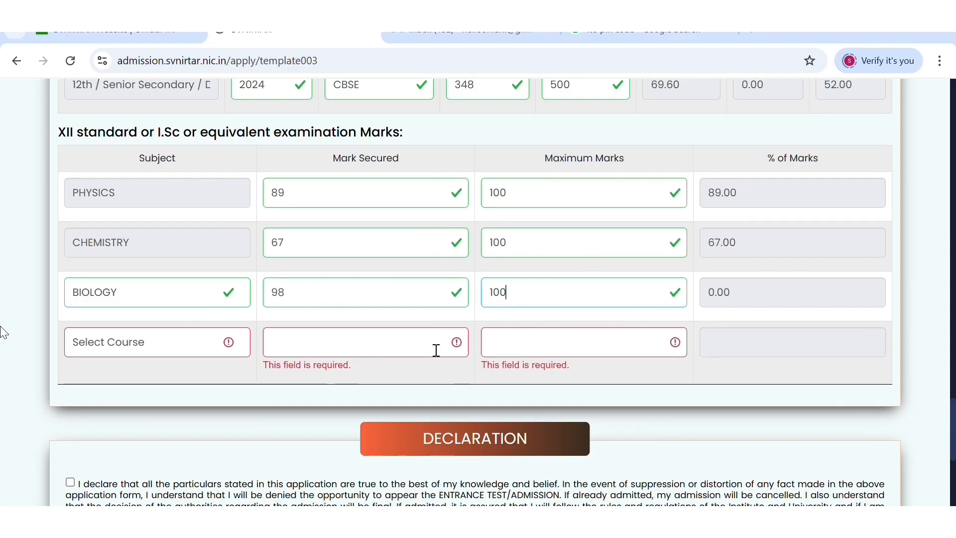
pyautogui.click(159, 358)
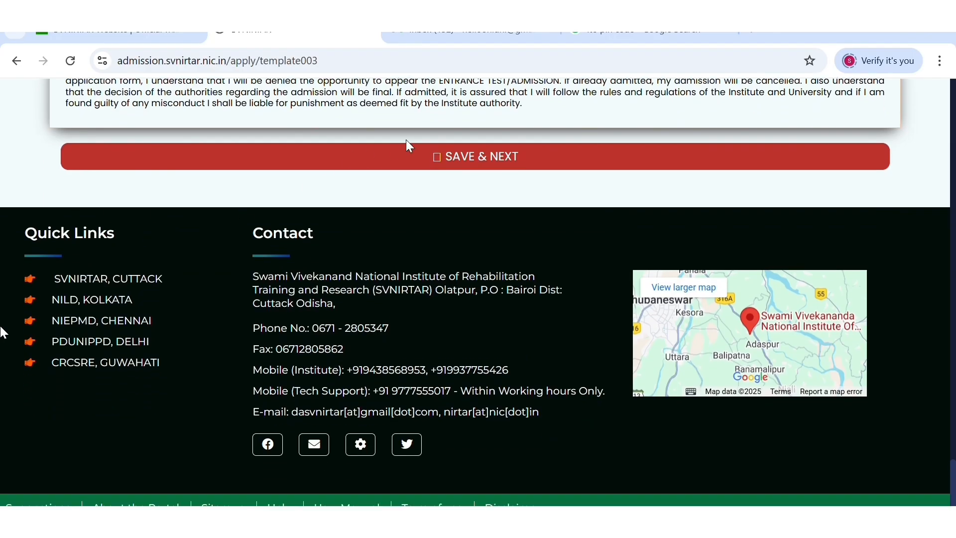
pyautogui.click(442, 152)
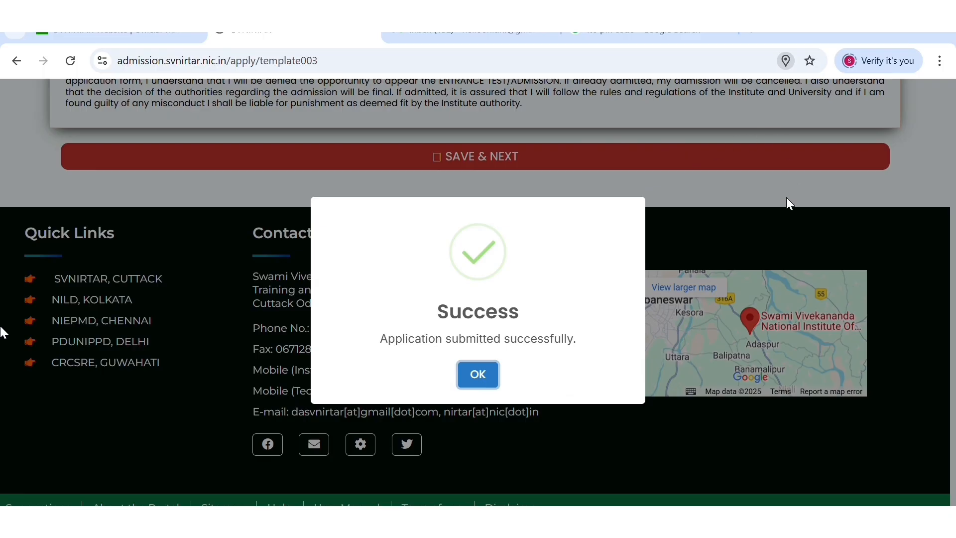
pyautogui.press('Return')
# - Upload the photo, signature, left thumb and 12th marksheet files, then save and confirm the success message
pyautogui.scroll(-5, 643, 391)
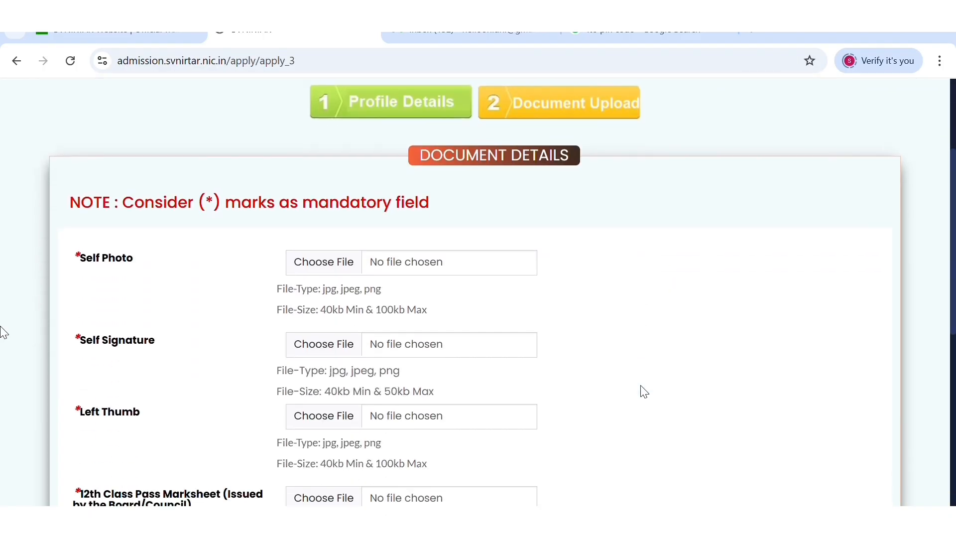
pyautogui.scroll(-2, 644, 392)
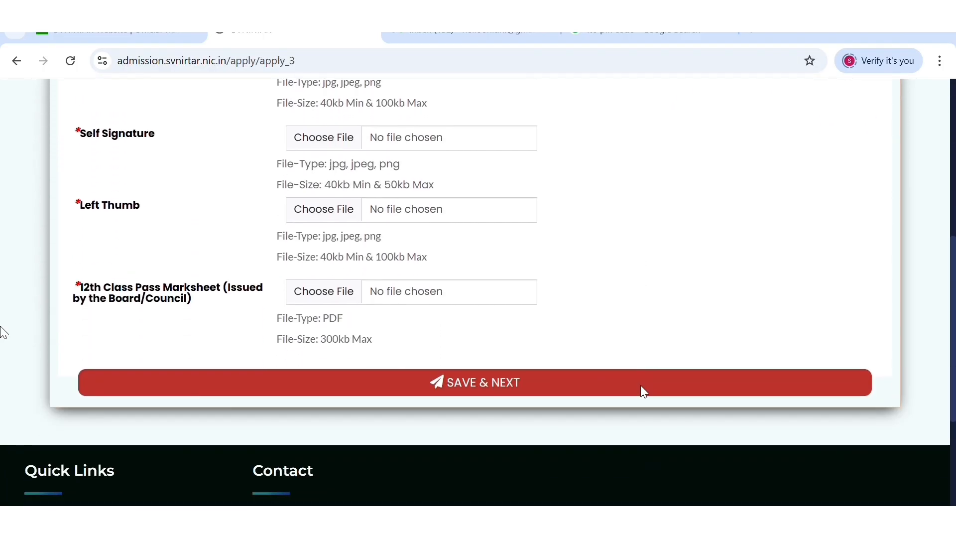
pyautogui.scroll(6, 645, 392)
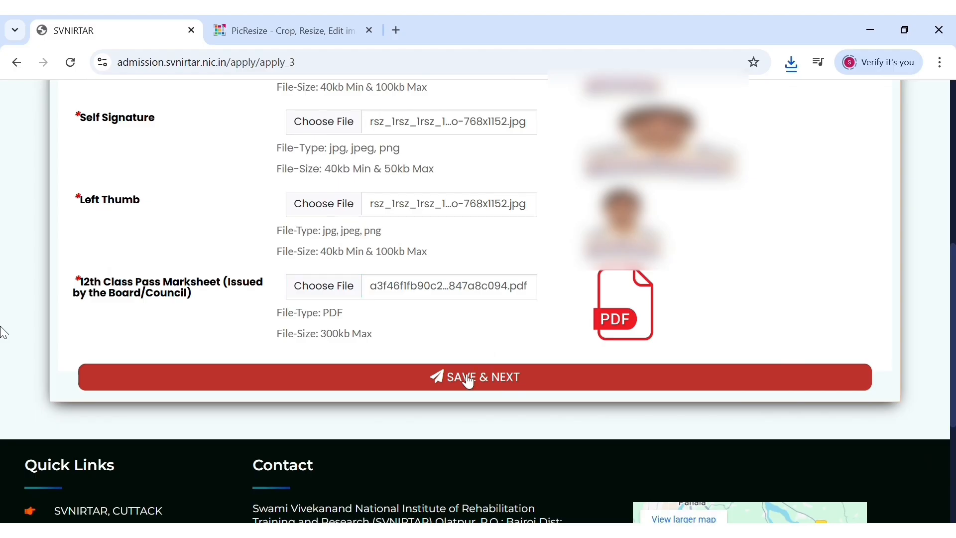
pyautogui.click(468, 380)
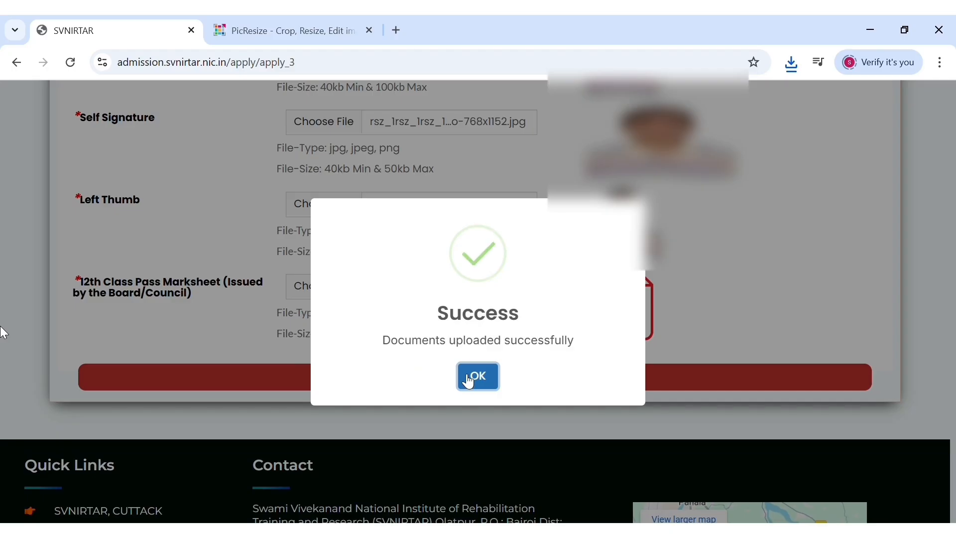
pyautogui.click(475, 380)
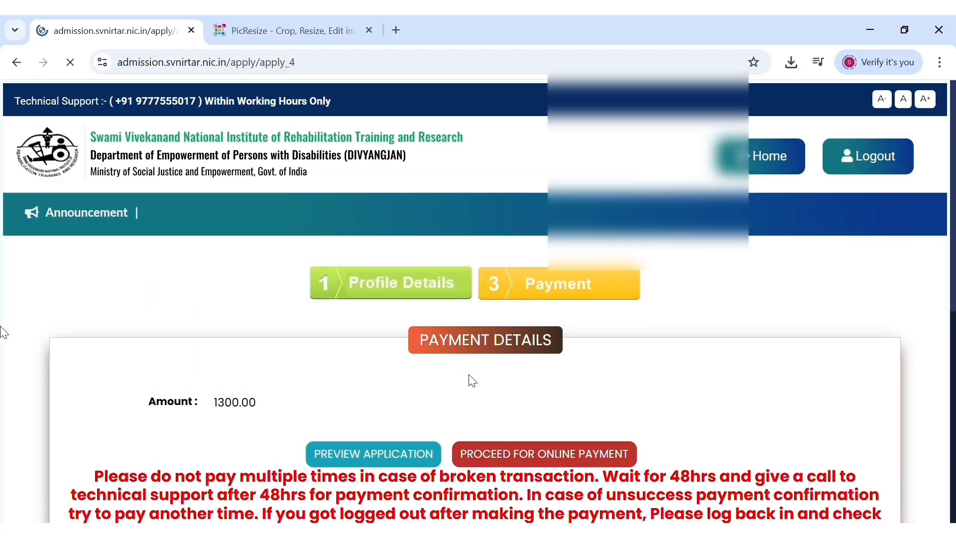
pyautogui.scroll(-3, 473, 382)
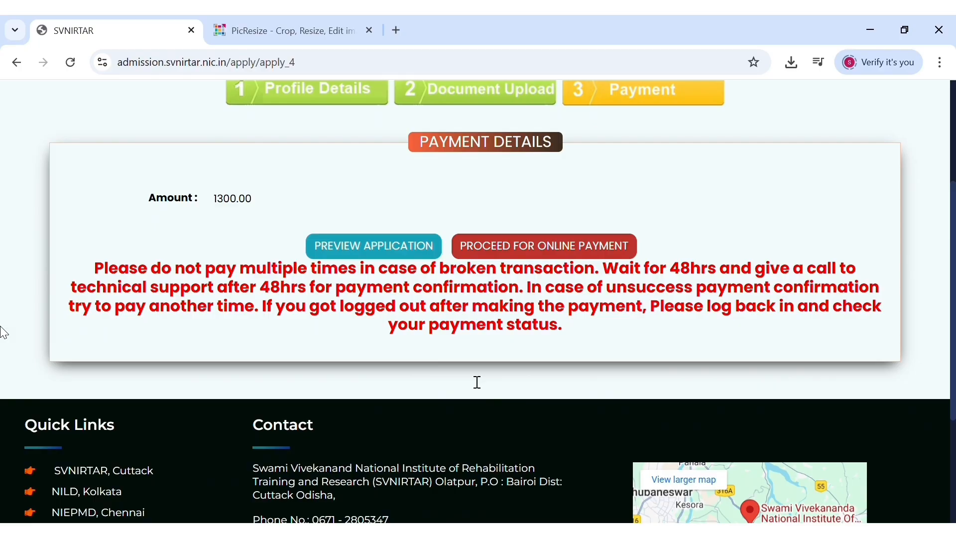
pyautogui.scroll(-3, 473, 379)
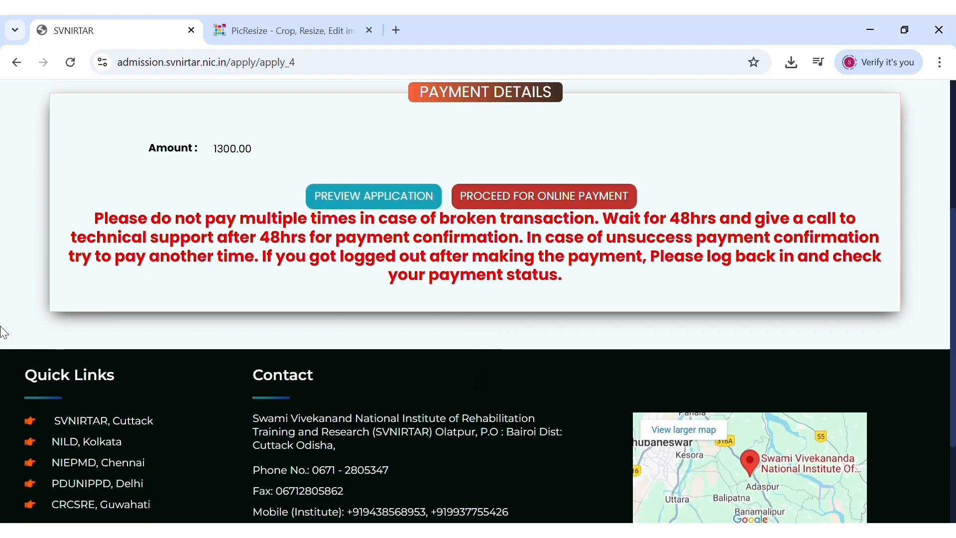
pyautogui.scroll(2, 470, 377)
pyautogui.scroll(1, 473, 382)
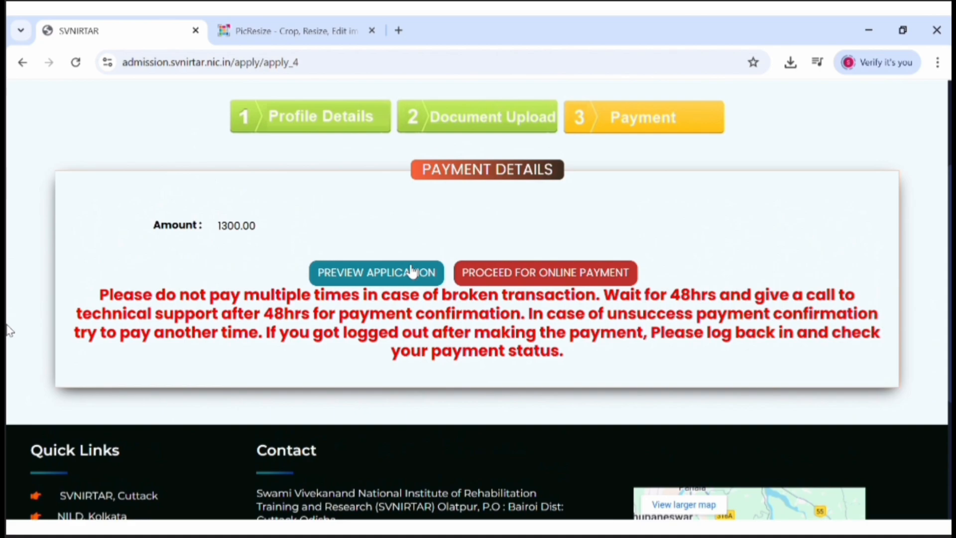
# - Preview the filled application, then proceed to pay the ₹1300.00 fee through the BillDesk gateway
pyautogui.click(411, 271)
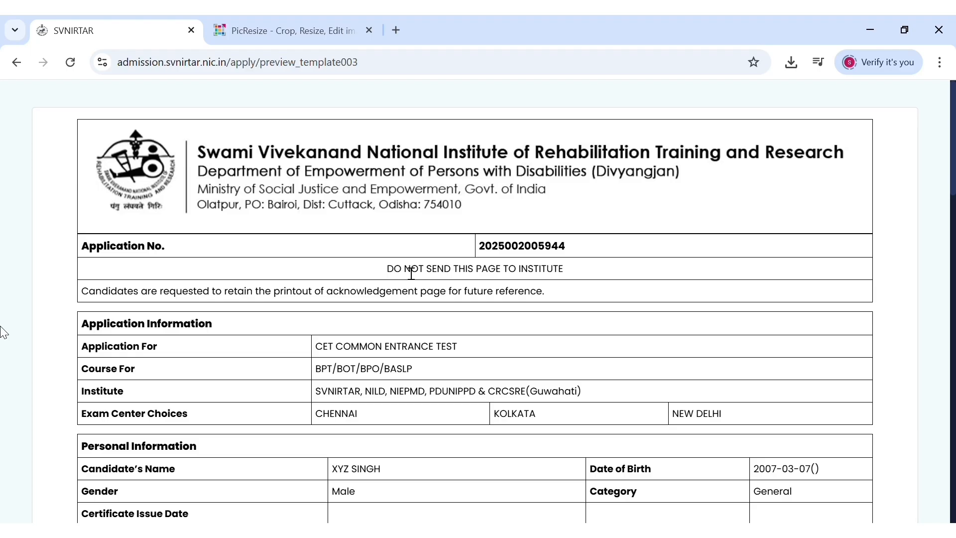
pyautogui.scroll(-1, 411, 271)
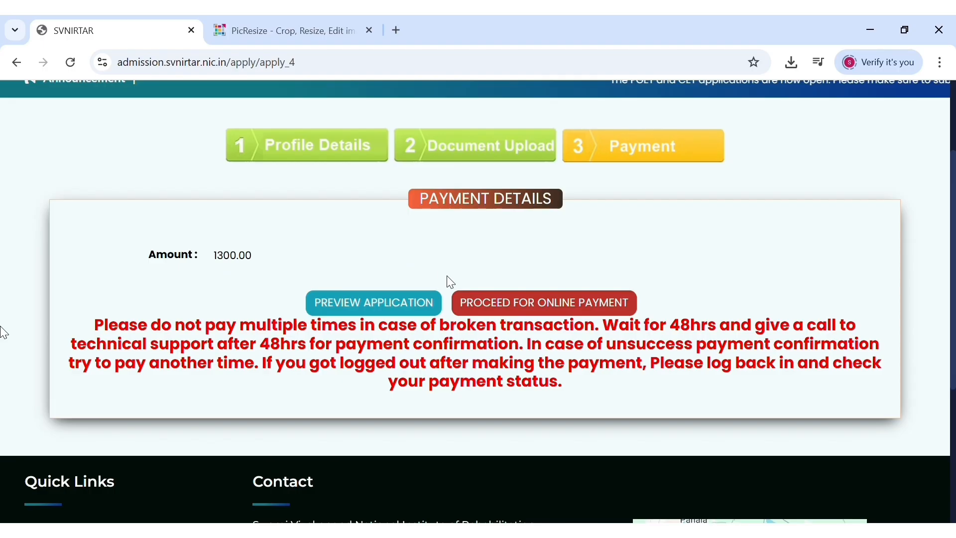
pyautogui.click(489, 304)
pyautogui.scroll(-5, 489, 306)
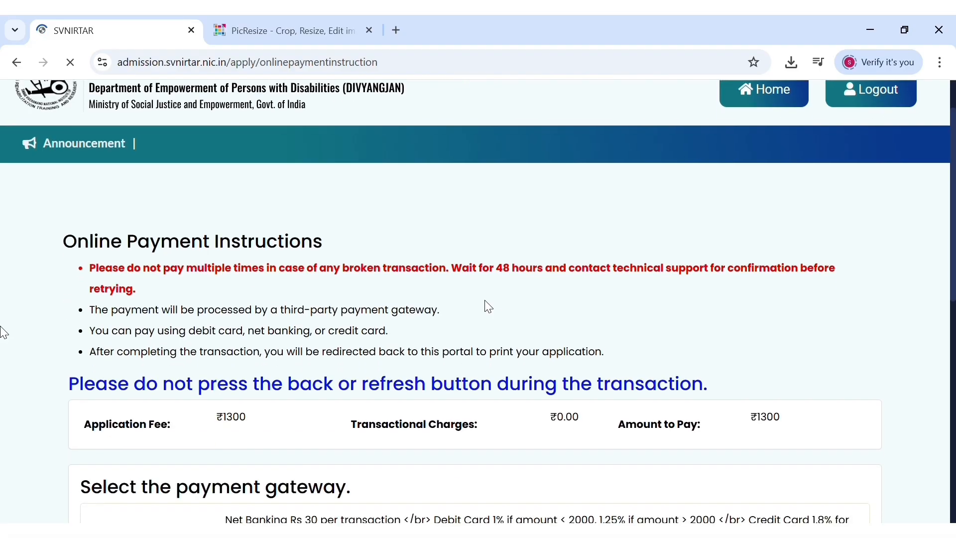
pyautogui.scroll(-3, 488, 306)
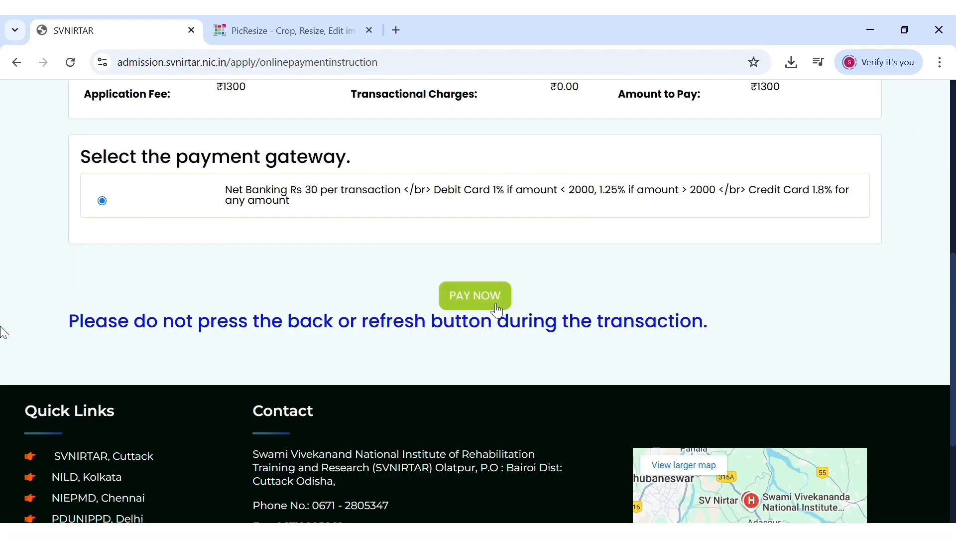
pyautogui.click(491, 303)
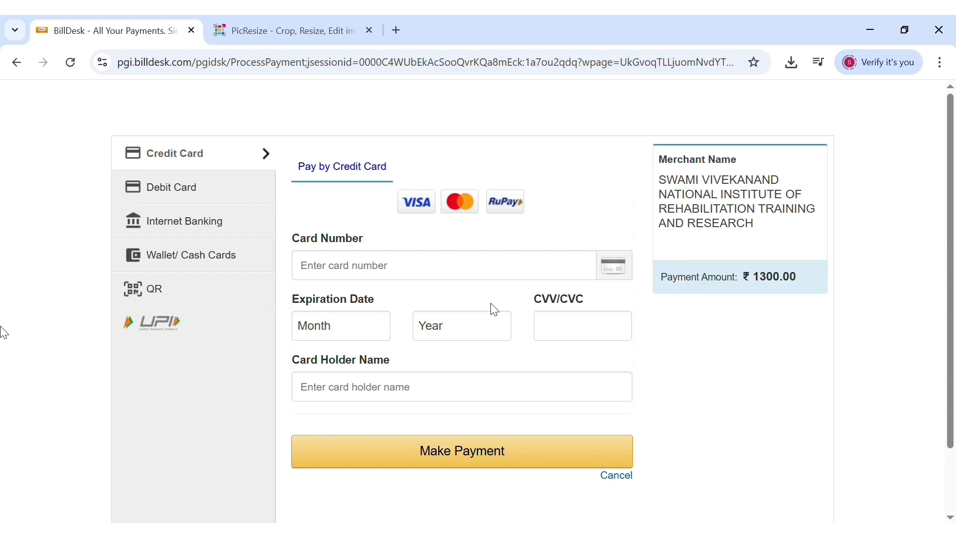
# - Pay the ₹1300.00 fee by UPI QR, accepting convenience fees, to show the BHIM UPI QR code
pyautogui.click(170, 323)
pyautogui.click(184, 297)
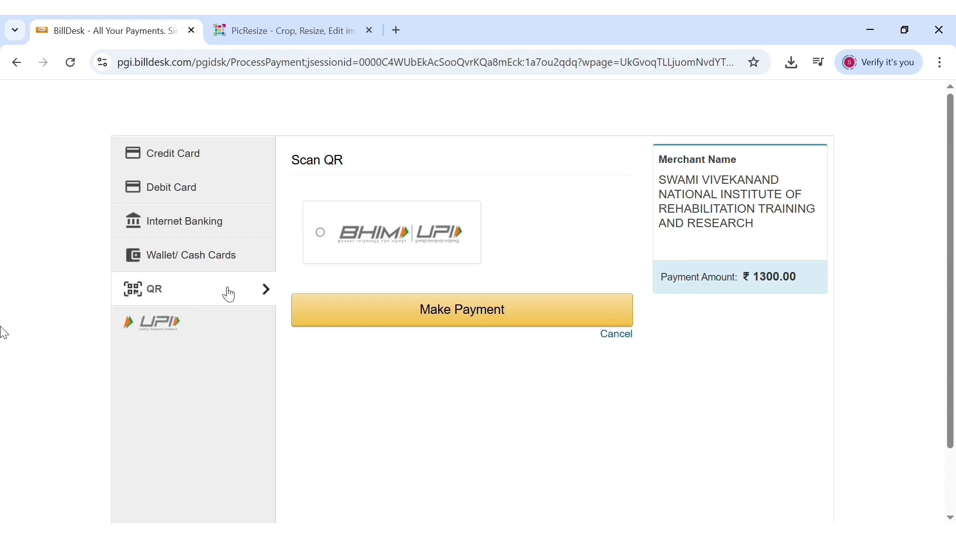
pyautogui.click(410, 314)
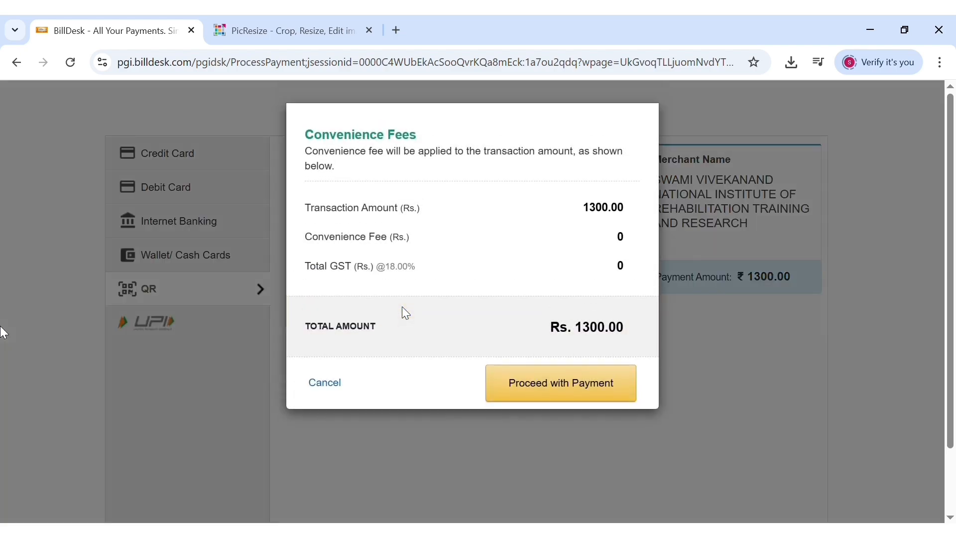
pyautogui.click(561, 381)
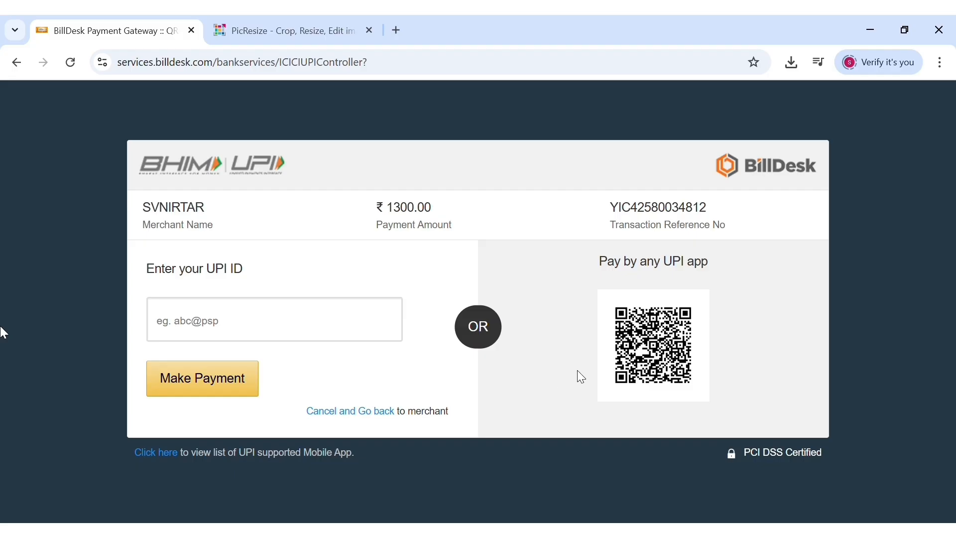
pyautogui.scroll(5, 768, 346)
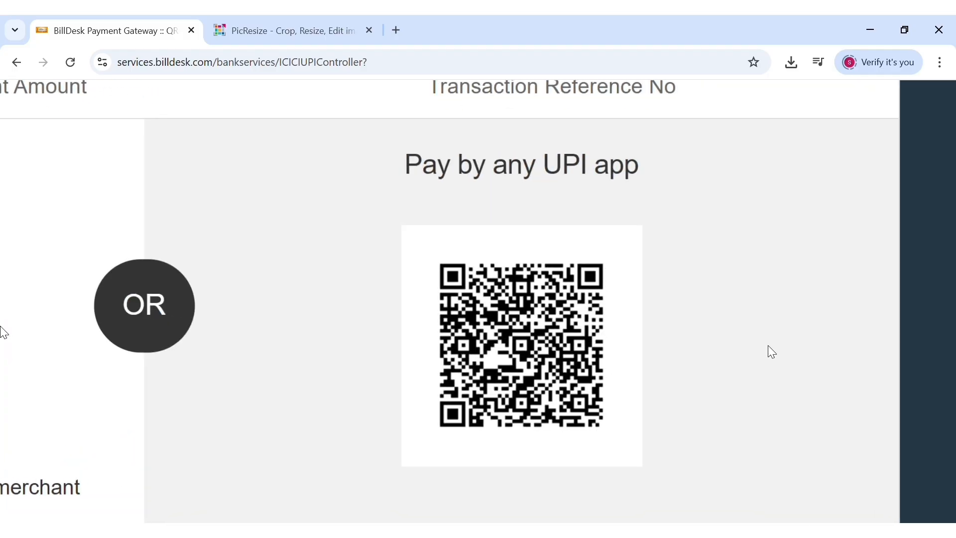